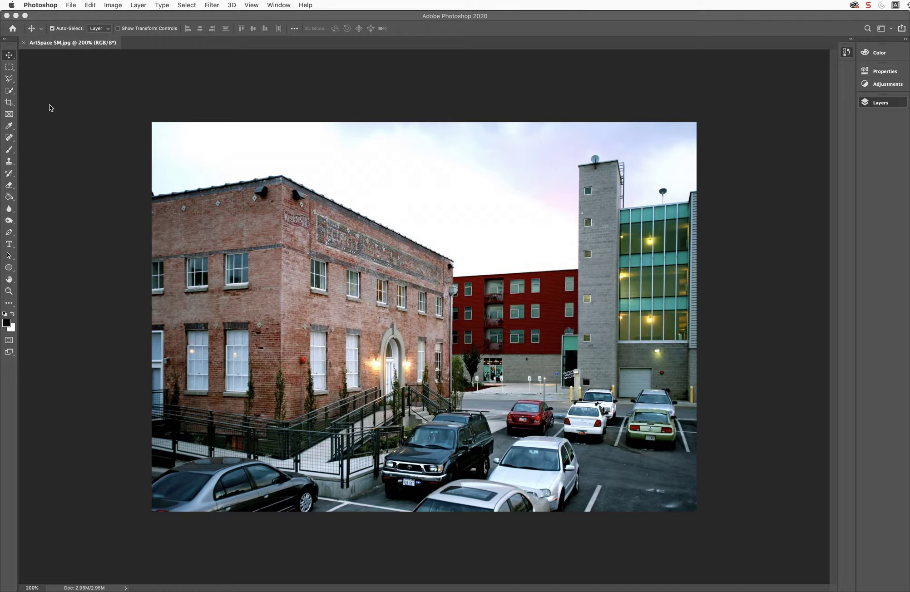
# Step: Pick the Quick Selection brush and enter the Select and Mask workspace on the ArtSpace photo
pyautogui.press('F7')
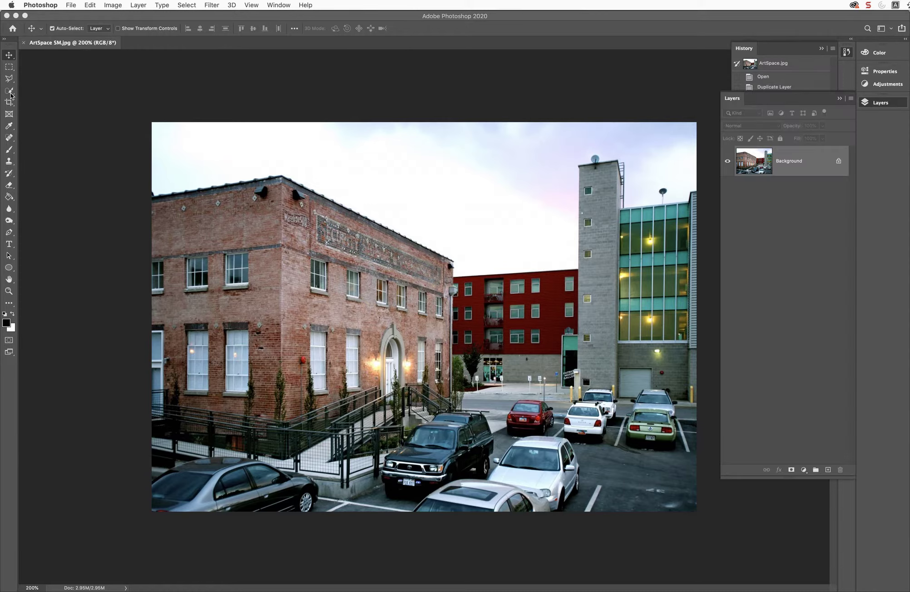
pyautogui.click(9, 91)
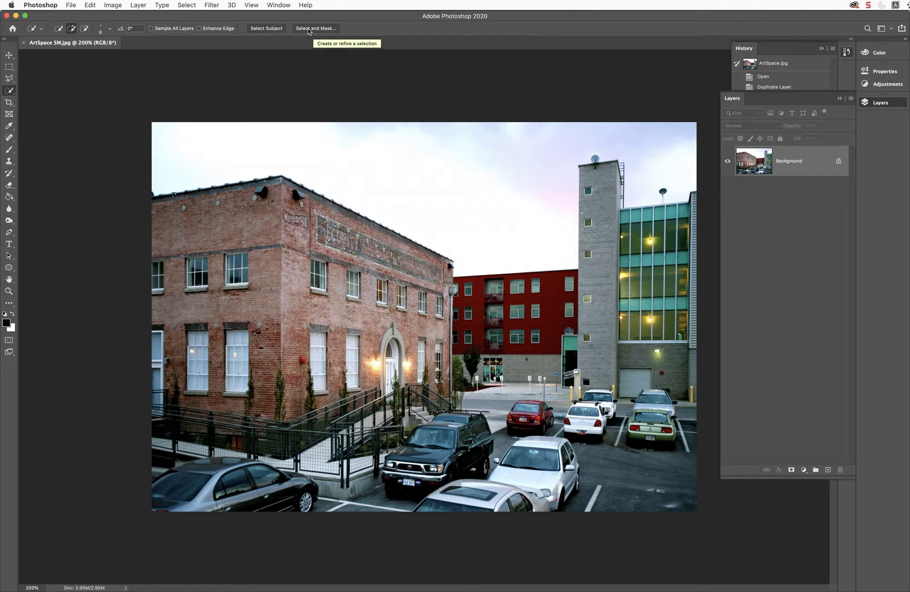
pyautogui.click(309, 31)
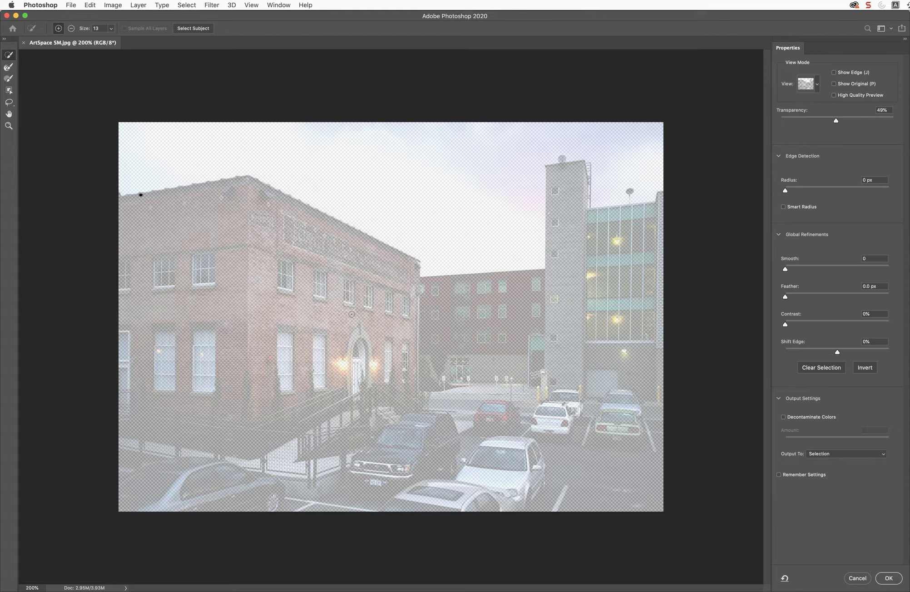
# Step: Brush the brick building's upper-left roof corner and along the roofline to the right into the selection
pyautogui.moveTo(213, 276); pyautogui.dragTo(249, 235)
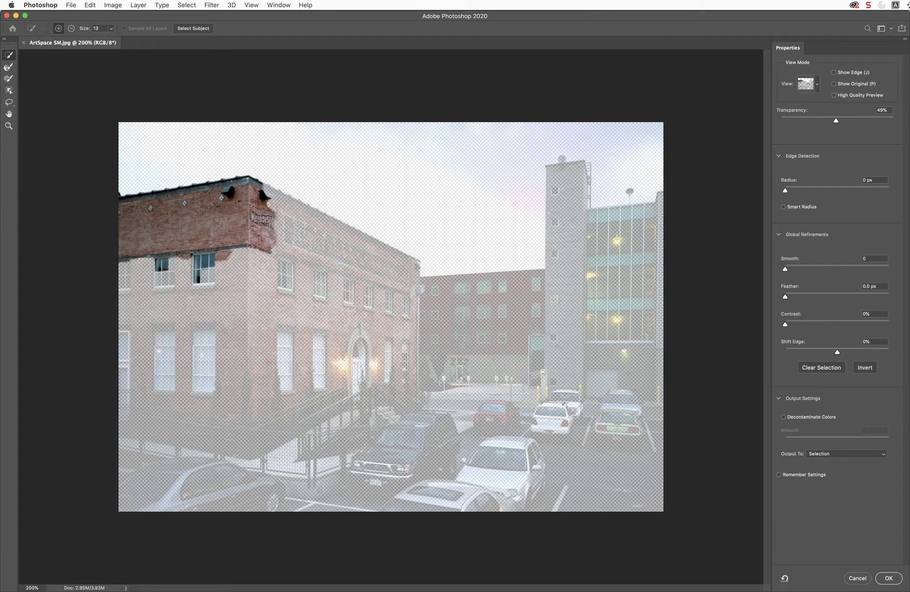
pyautogui.moveTo(257, 199)
pyautogui.mouseDown()
pyautogui.moveTo(295, 212)
pyautogui.moveTo(318, 234)
pyautogui.mouseUp()
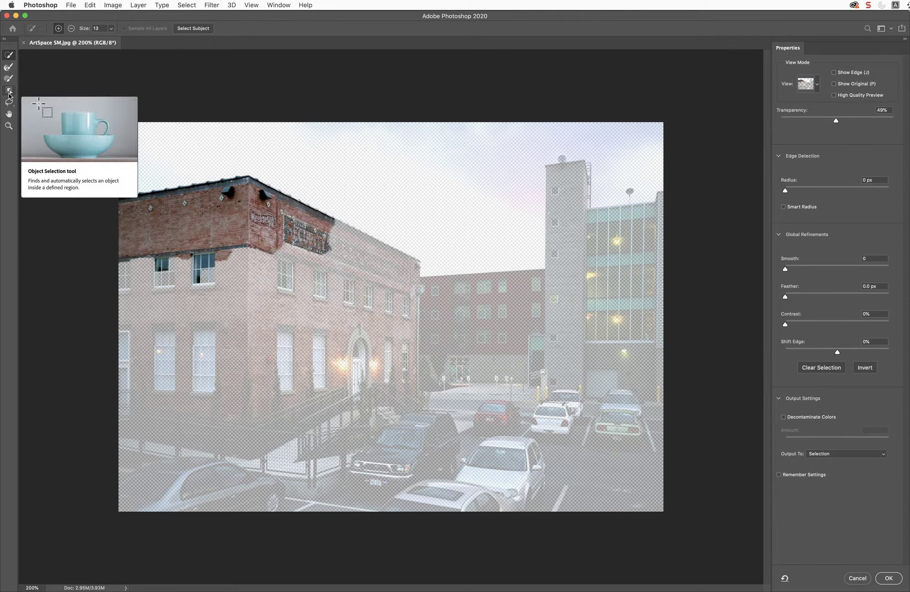
# Step: Draw Object Selection boxes over the remaining brick roofline and the red building's top floor
pyautogui.click(9, 92)
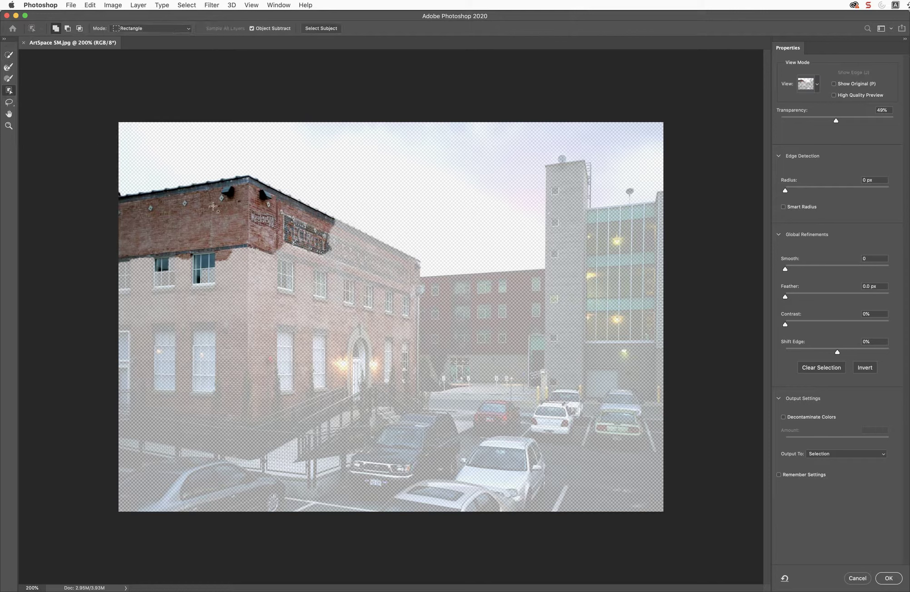
pyautogui.moveTo(321, 206); pyautogui.dragTo(435, 321)
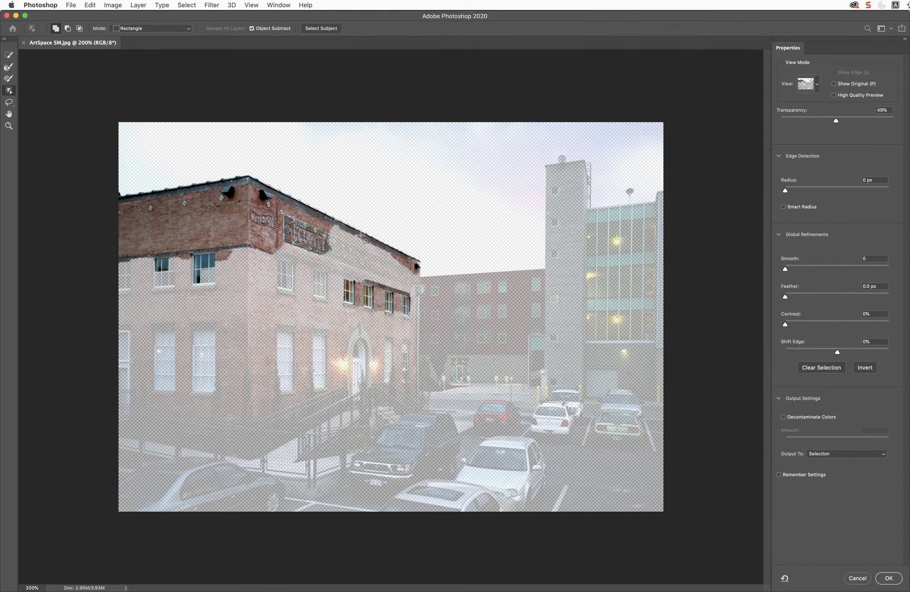
pyautogui.moveTo(412, 271); pyautogui.dragTo(552, 301)
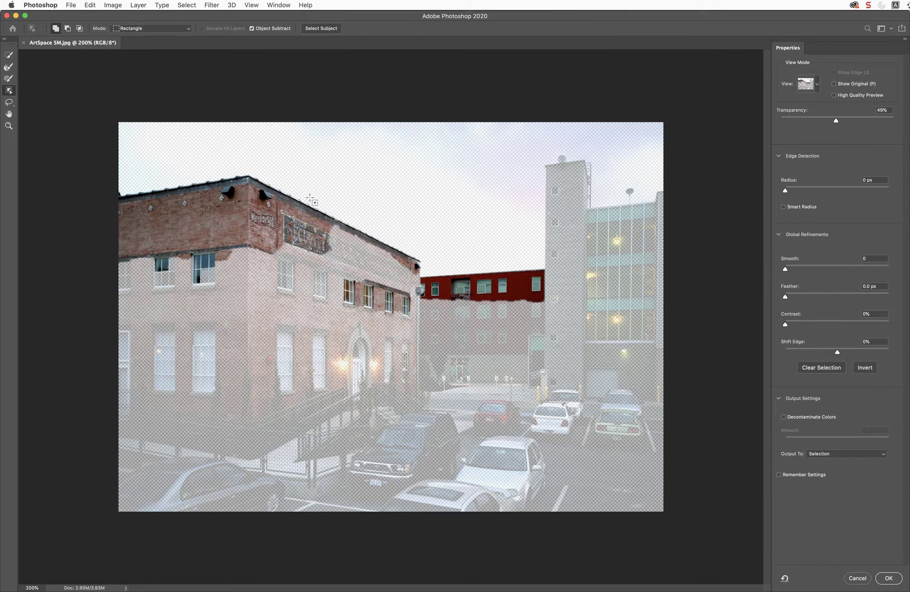
# Step: With the Polygonal Lasso, trace from the red building's corner around the grey tower and the glass building's top
pyautogui.click(11, 104)
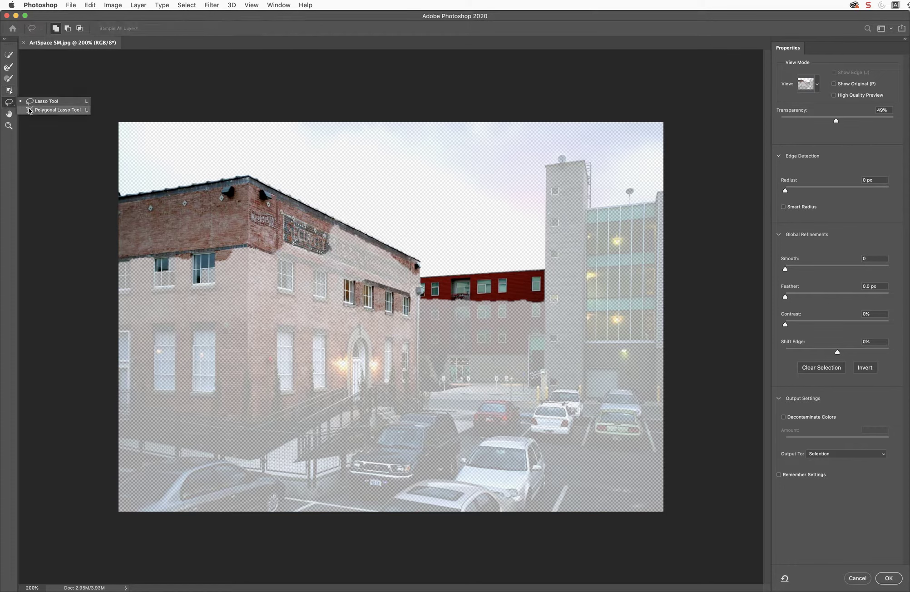
pyautogui.click(55, 110)
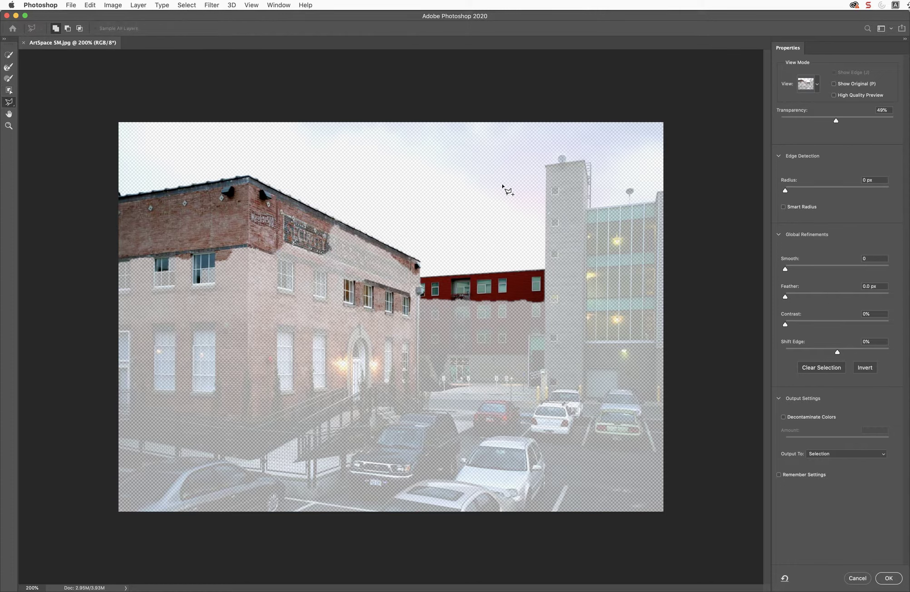
pyautogui.click(544, 270)
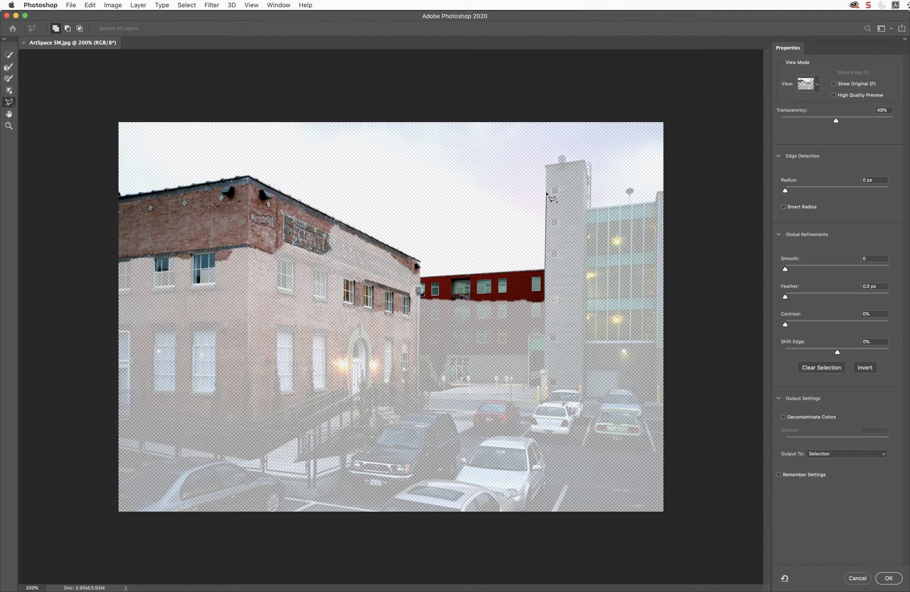
pyautogui.click(545, 166)
pyautogui.click(584, 160)
pyautogui.click(588, 178)
pyautogui.click(587, 208)
pyautogui.click(656, 202)
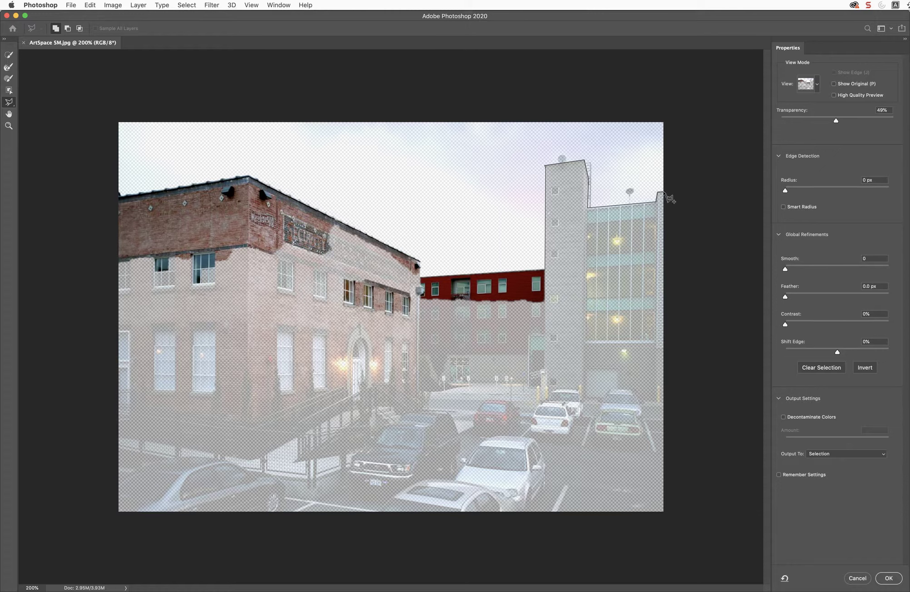
pyautogui.click(663, 191)
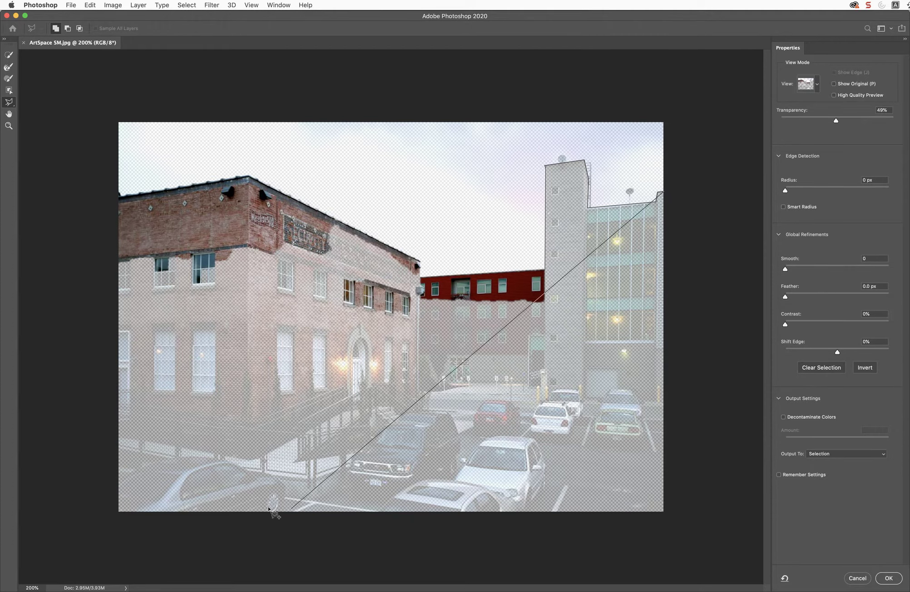
# Step: Carry the lasso outline down along the courtyard ground and back to the red building's corner
pyautogui.click(619, 386)
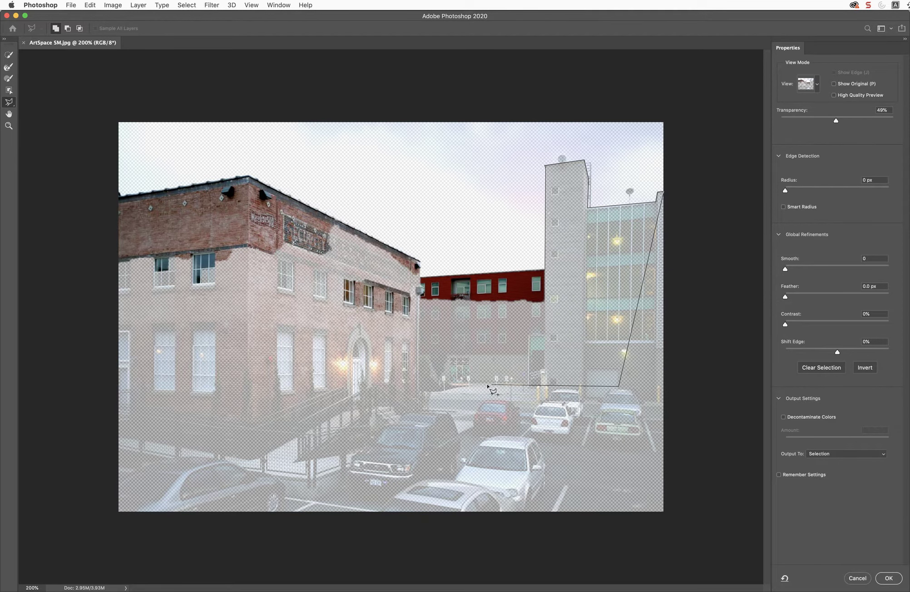
pyautogui.click(271, 335)
pyautogui.click(572, 326)
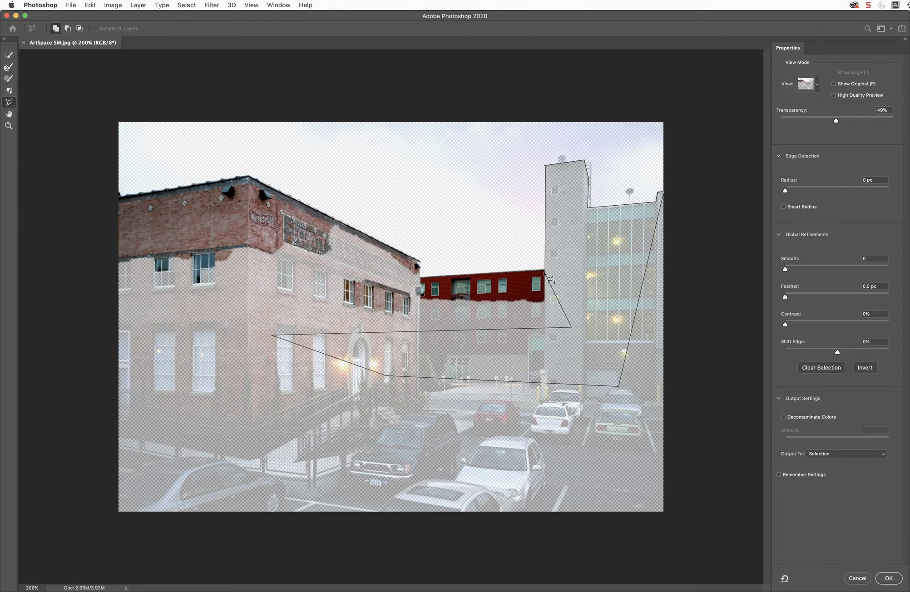
pyautogui.click(544, 270)
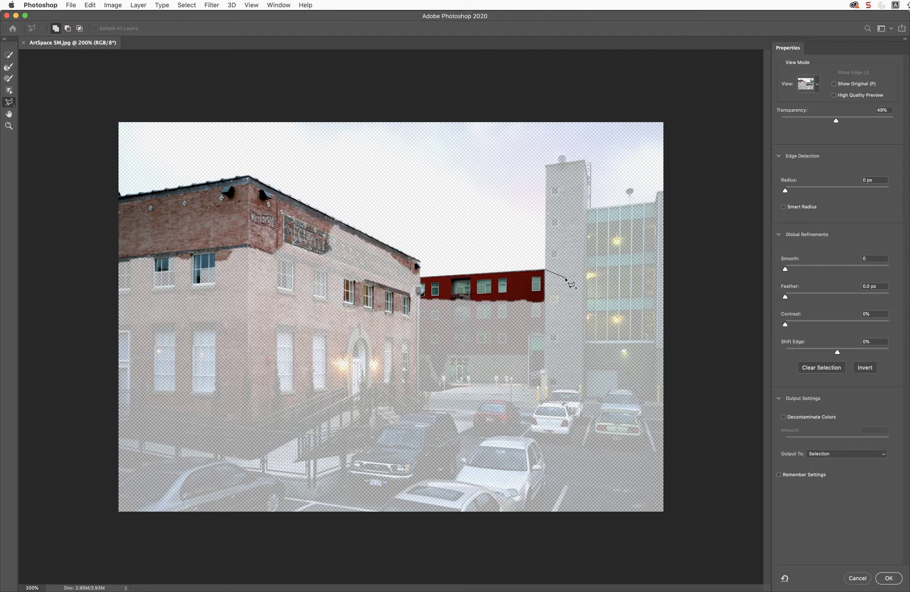
pyautogui.click(544, 269)
# Step: Close the lasso to add the tower and glass building, then set overlay transparency to 35%
pyautogui.doubleClick(571, 327)
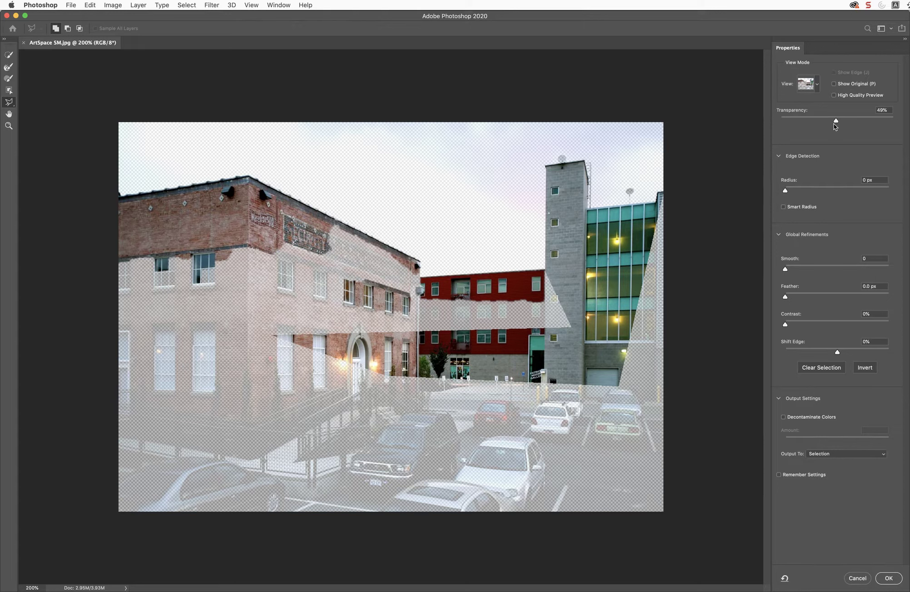
pyautogui.moveTo(835, 125); pyautogui.dragTo(903, 126)
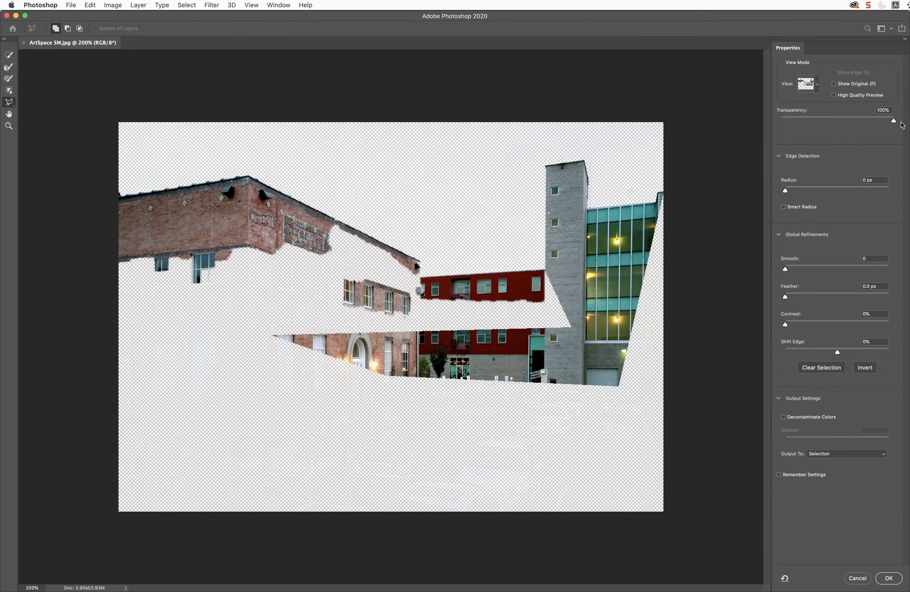
pyautogui.click(889, 112)
pyautogui.moveTo(894, 123); pyautogui.dragTo(829, 122)
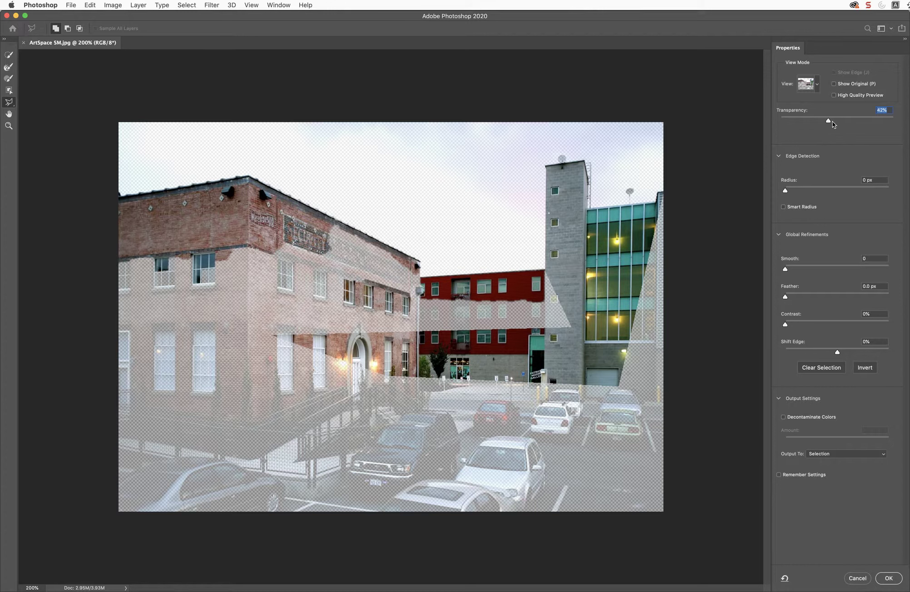
pyautogui.moveTo(829, 123); pyautogui.dragTo(821, 124)
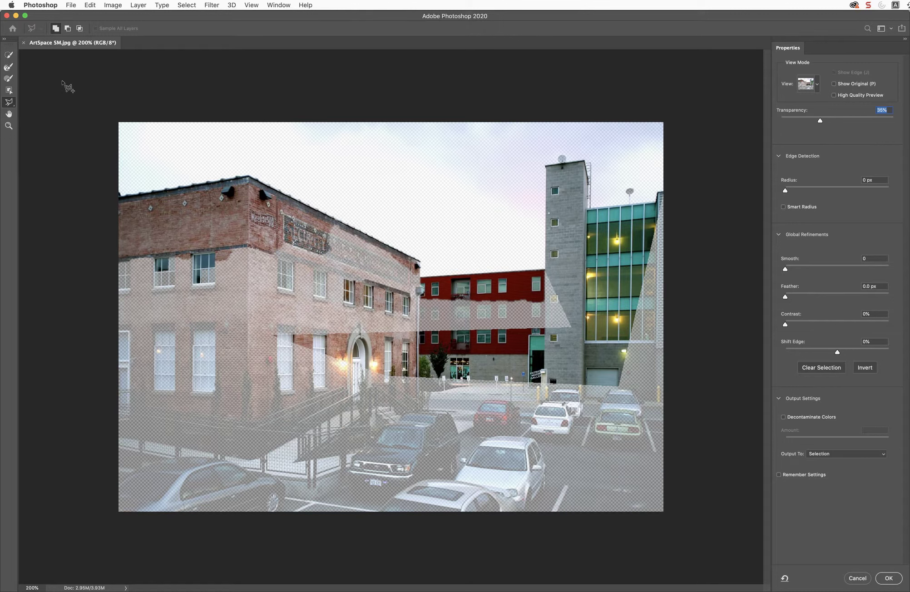
# Step: Brush in the brick building's windows and lower wall, the railing, left car, courtyard and red building
pyautogui.click(8, 55)
pyautogui.moveTo(129, 267)
pyautogui.mouseDown()
pyautogui.moveTo(225, 258)
pyautogui.moveTo(194, 266)
pyautogui.moveTo(240, 333)
pyautogui.mouseUp()
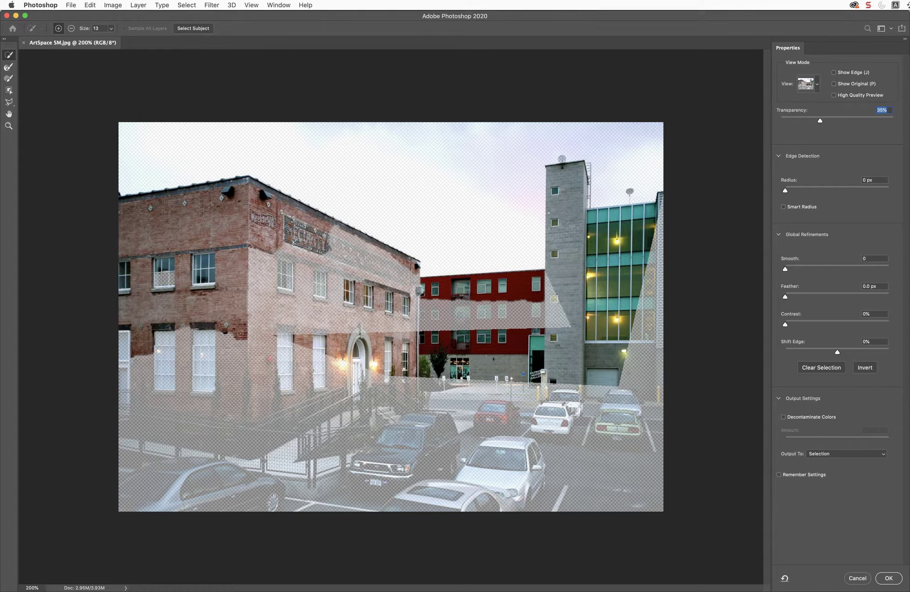
pyautogui.press(']')
pyautogui.press(']')
pyautogui.press(']')
pyautogui.press(']')
pyautogui.press(']')
pyautogui.press(']')
pyautogui.press(']')
pyautogui.press(']')
pyautogui.press(']')
pyautogui.press(']')
pyautogui.moveTo(214, 363)
pyautogui.mouseDown()
pyautogui.moveTo(164, 400)
pyautogui.moveTo(163, 468)
pyautogui.moveTo(591, 477)
pyautogui.moveTo(613, 400)
pyautogui.moveTo(649, 331)
pyautogui.mouseUp()
pyautogui.moveTo(535, 381)
pyautogui.mouseDown()
pyautogui.moveTo(545, 336)
pyautogui.moveTo(504, 309)
pyautogui.moveTo(445, 318)
pyautogui.moveTo(309, 295)
pyautogui.mouseUp()
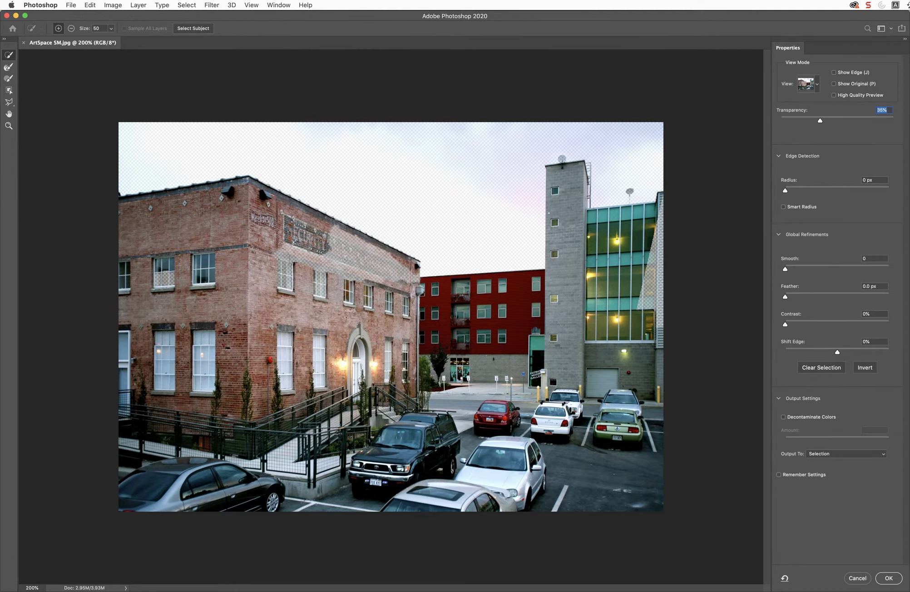
# Step: Add the missed sign band, window panes, arched door and glass-building strip, checking the sky at 100% transparency
pyautogui.click(282, 260)
pyautogui.click(155, 289)
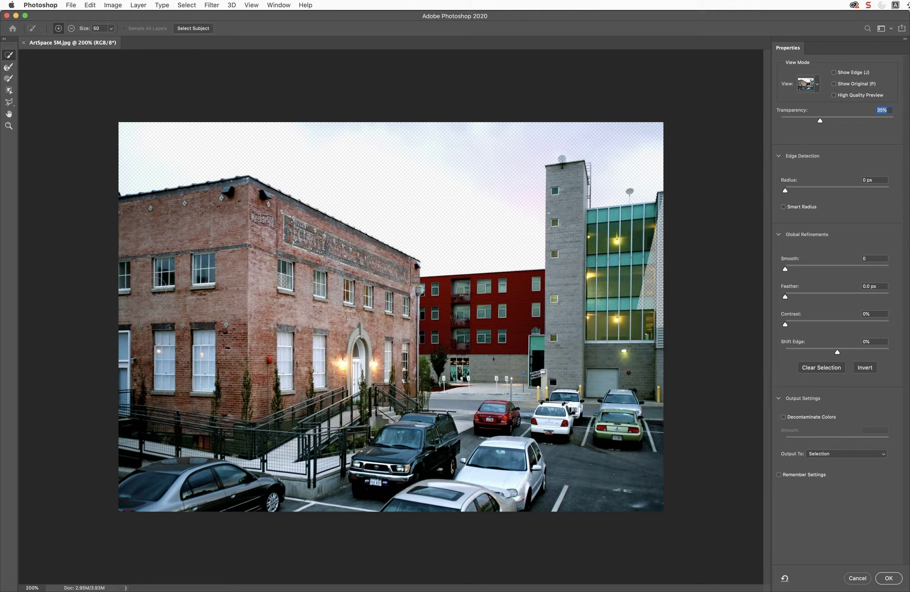
pyautogui.click(281, 281)
pyautogui.click(354, 364)
pyautogui.click(649, 311)
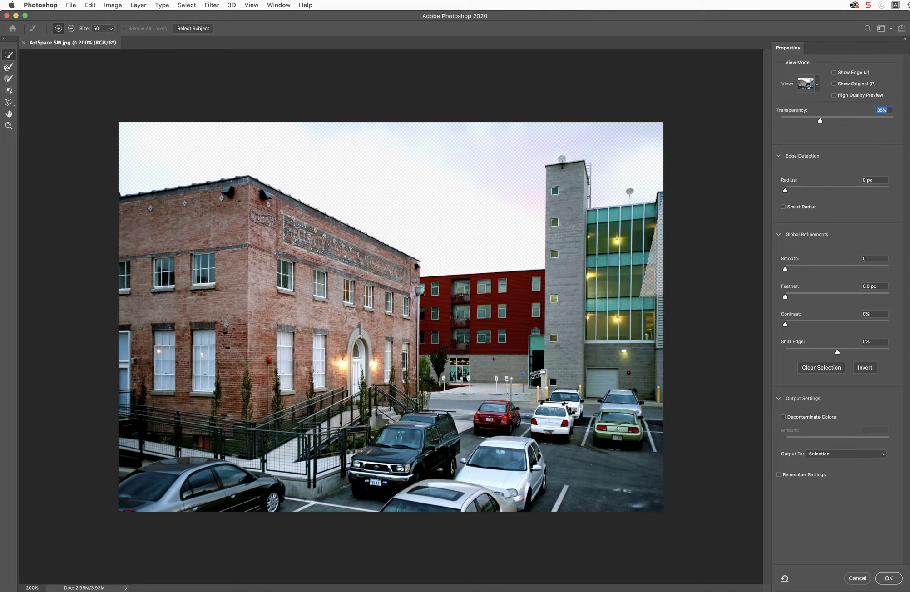
pyautogui.moveTo(653, 293); pyautogui.dragTo(662, 207)
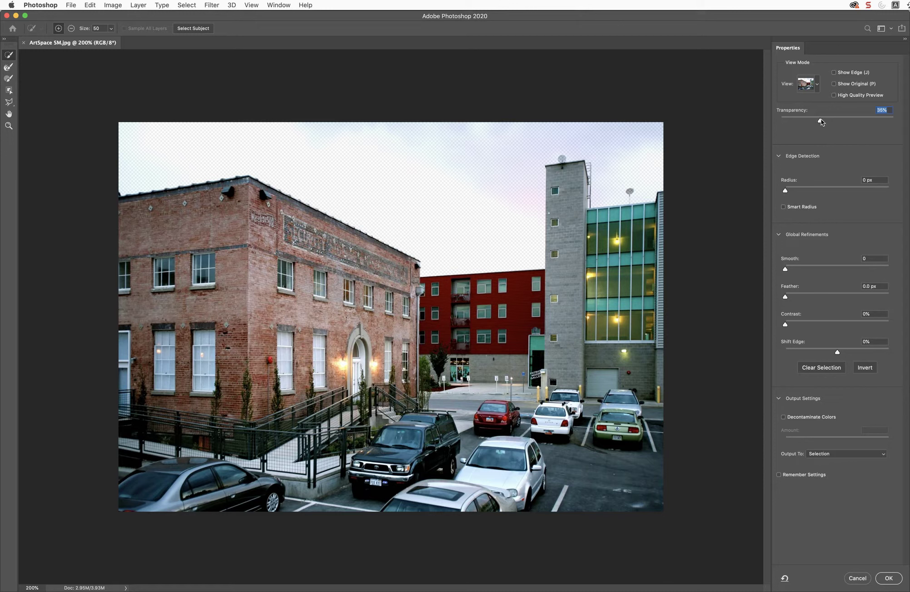
pyautogui.moveTo(822, 120); pyautogui.dragTo(893, 120)
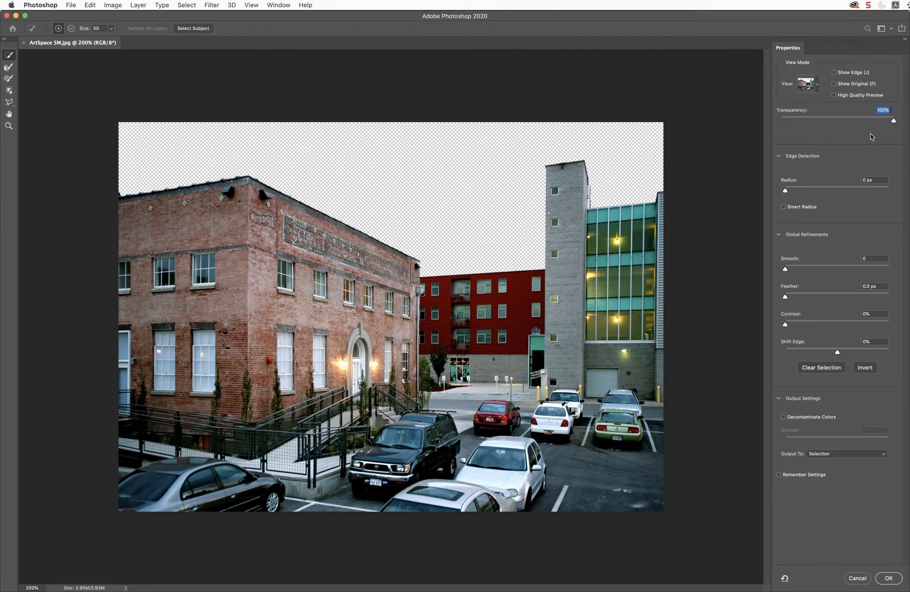
pyautogui.moveTo(894, 121); pyautogui.dragTo(832, 122)
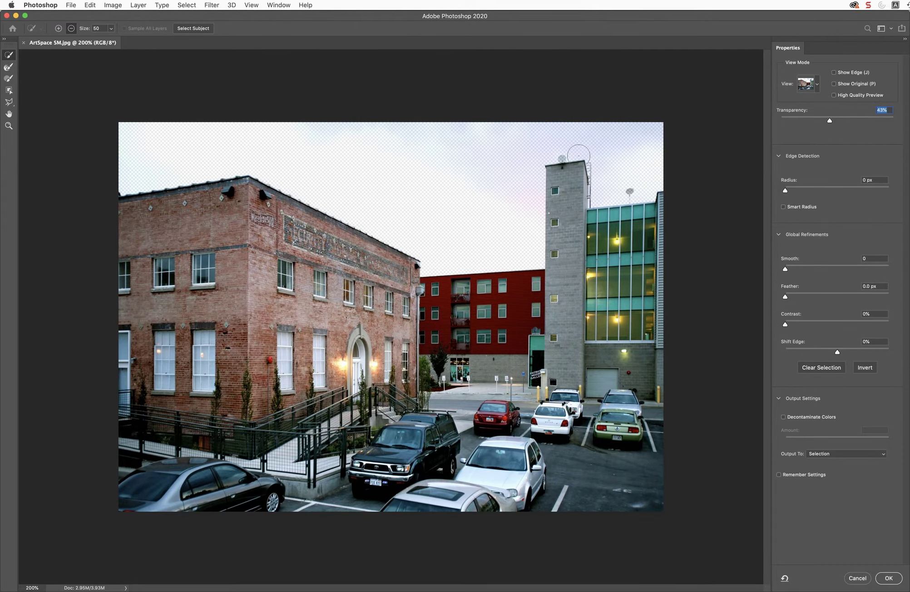
# Step: Box both rooftop satellite dishes with Object Selection, then check the result at 100% transparency
pyautogui.scroll(5, 585, 154)
pyautogui.scroll(5, 673, 120)
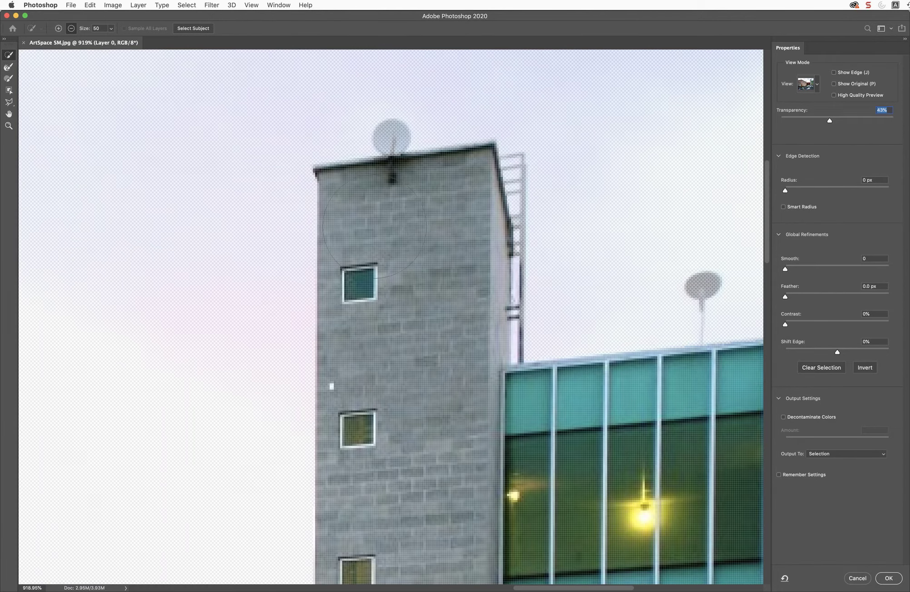
pyautogui.scroll(-3, 335, 259)
pyautogui.scroll(4, 359, 182)
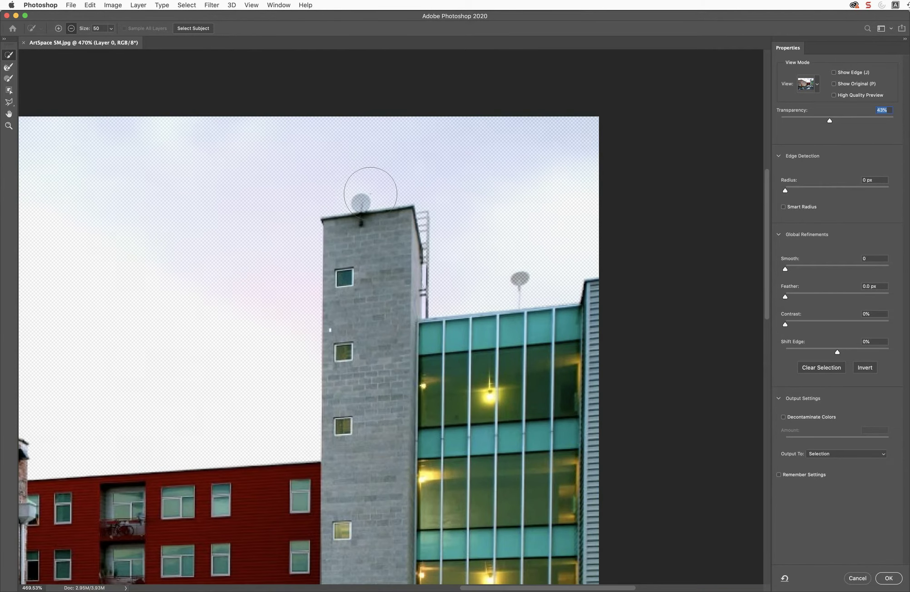
pyautogui.scroll(1, 357, 214)
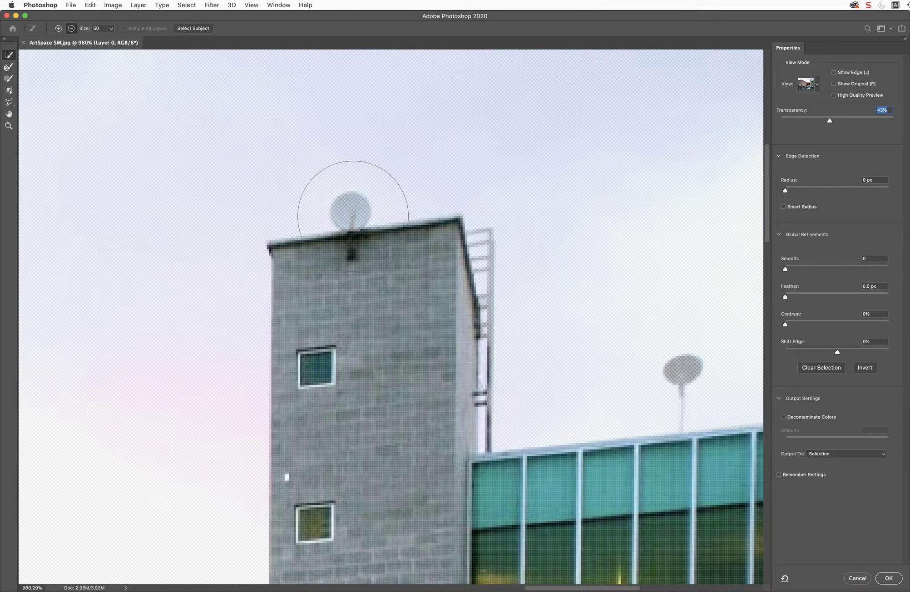
pyautogui.scroll(1, 353, 213)
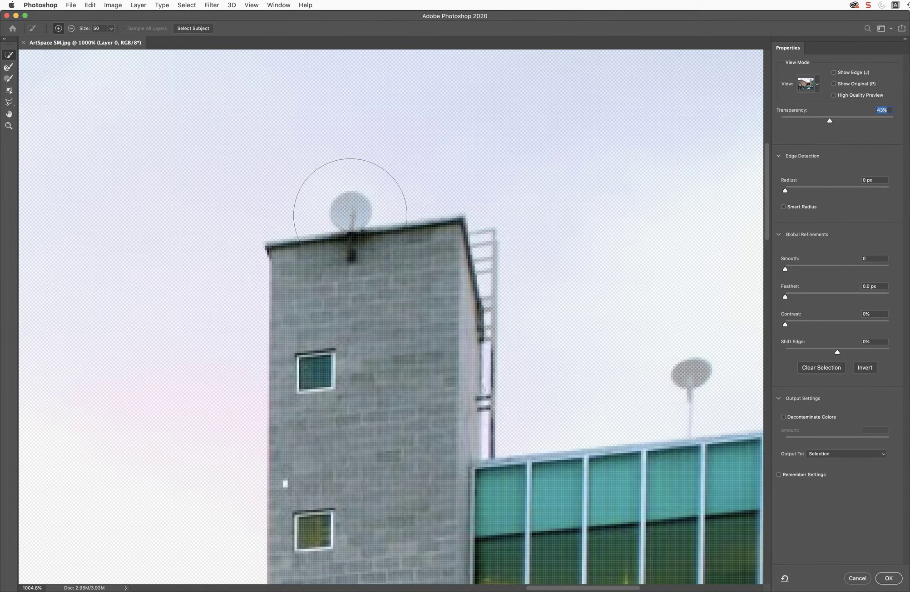
pyautogui.click(9, 90)
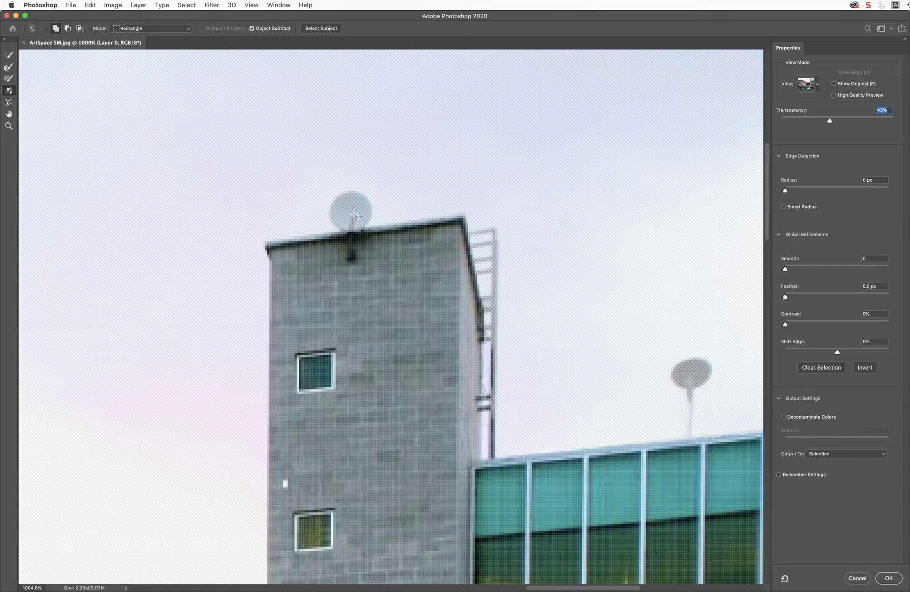
pyautogui.moveTo(325, 188); pyautogui.dragTo(374, 240)
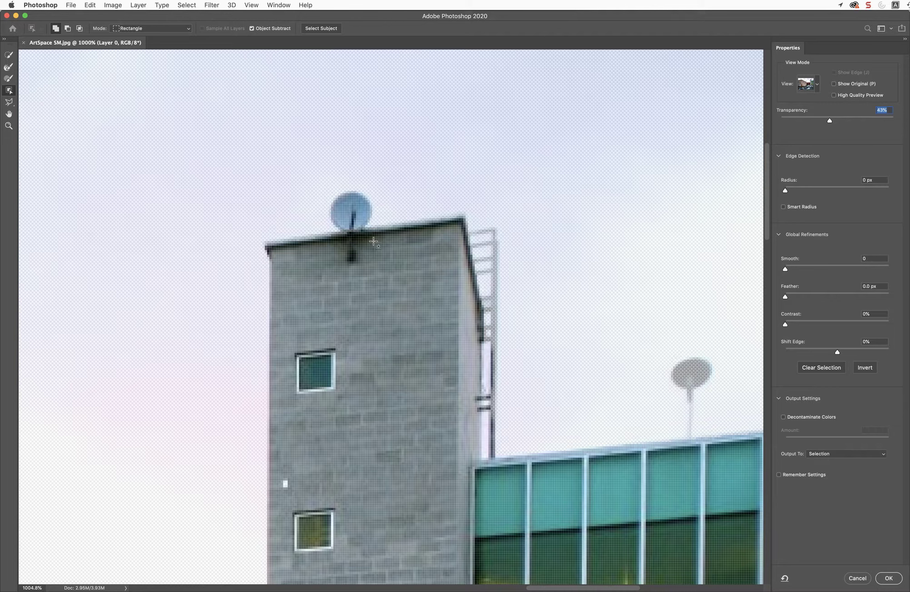
pyautogui.moveTo(664, 349); pyautogui.dragTo(716, 446)
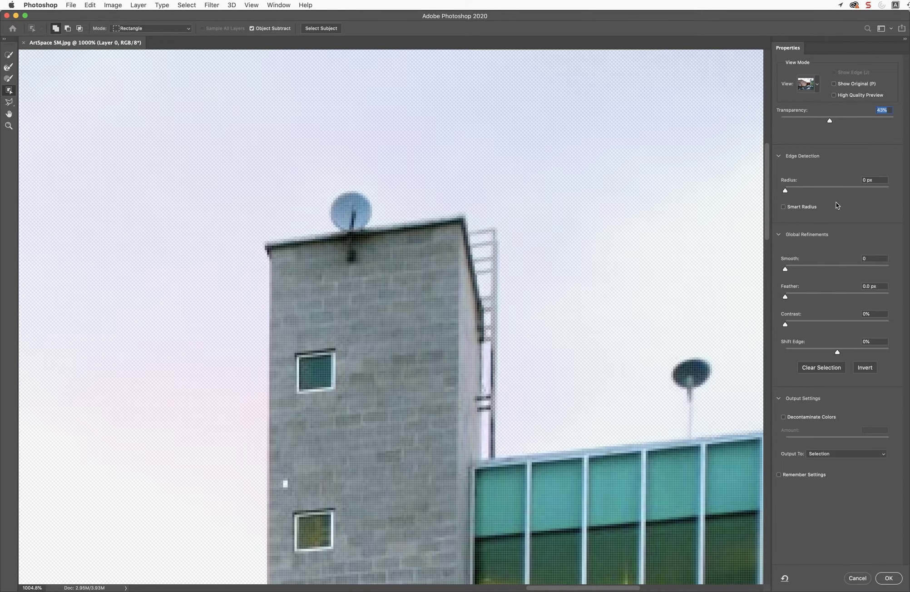
pyautogui.moveTo(829, 122); pyautogui.dragTo(774, 123)
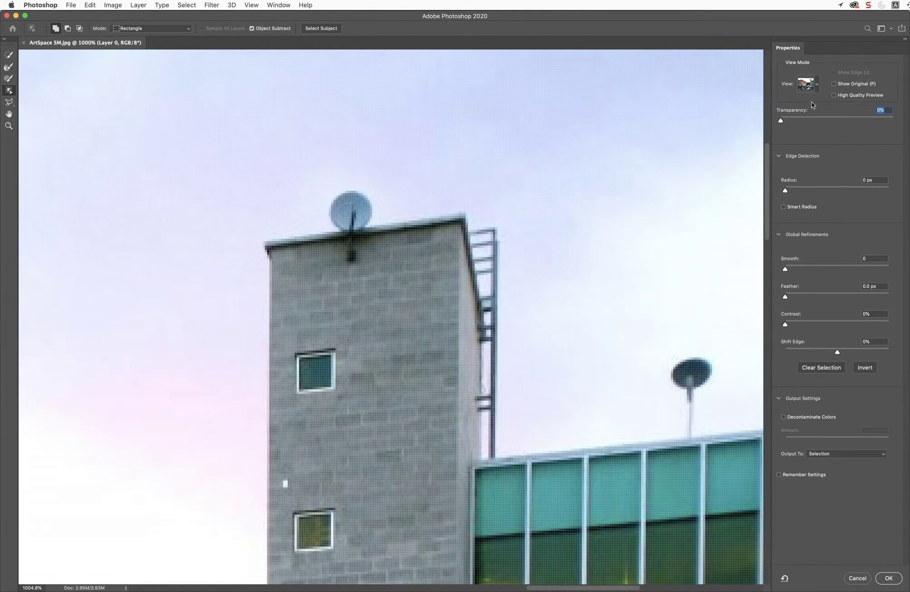
pyautogui.moveTo(782, 120); pyautogui.dragTo(894, 120)
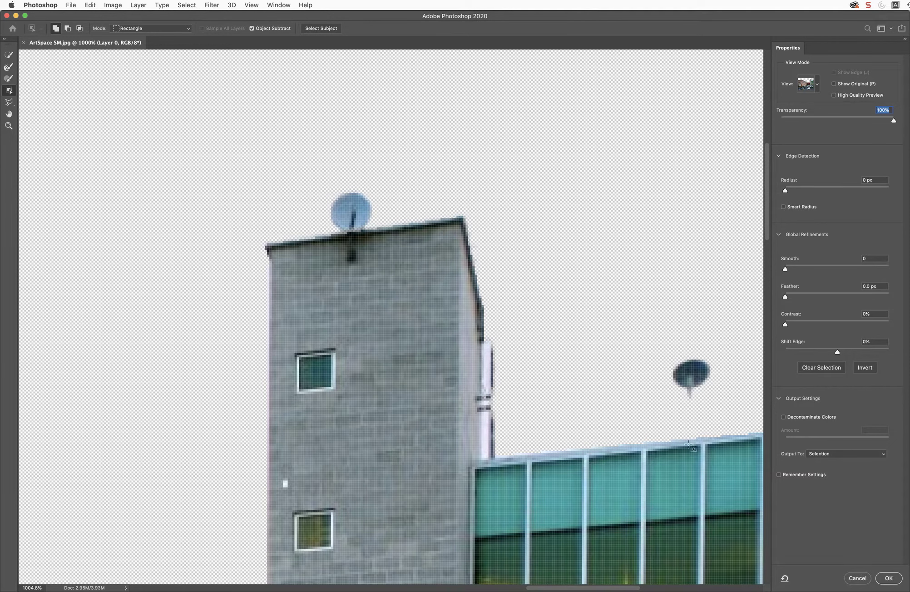
# Step: Set transparency to 53% and lasso the second dish's pole into the selection
pyautogui.moveTo(892, 120); pyautogui.dragTo(841, 121)
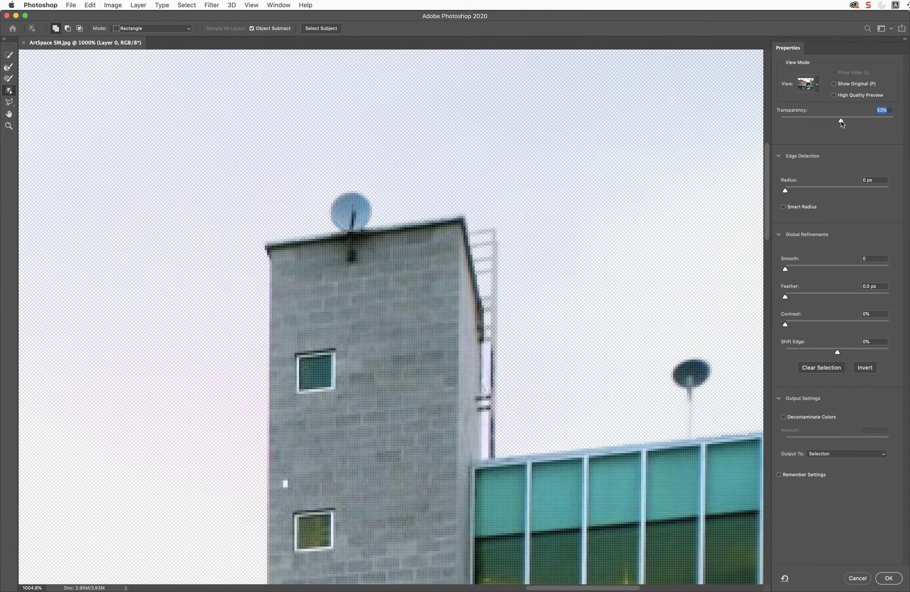
pyautogui.moveTo(14, 98); pyautogui.dragTo(33, 114)
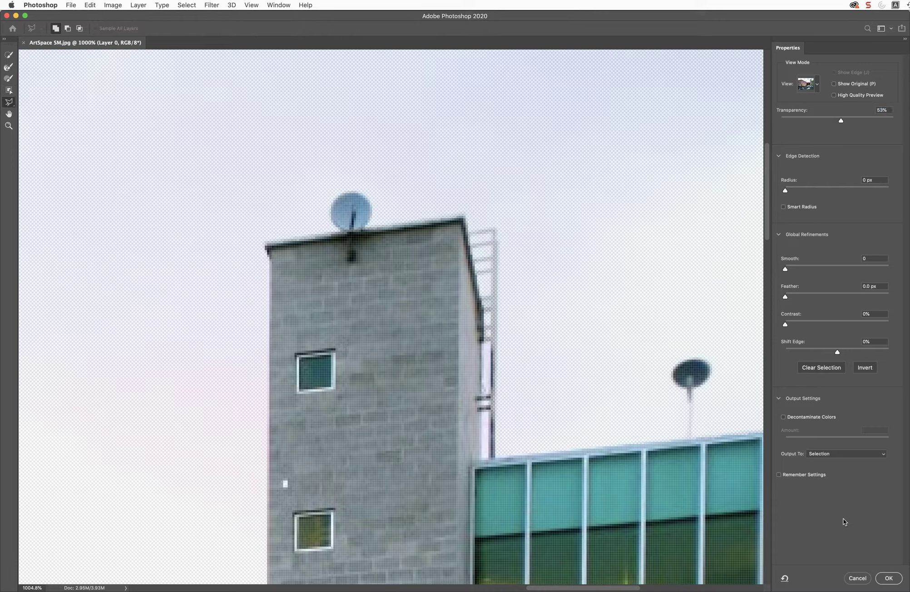
pyautogui.click(686, 387)
pyautogui.click(689, 443)
pyautogui.click(687, 387)
# Step: Outline the tower's side ladder from roof to bottom to add it to the selection
pyautogui.click(467, 230)
pyautogui.click(497, 229)
pyautogui.click(495, 468)
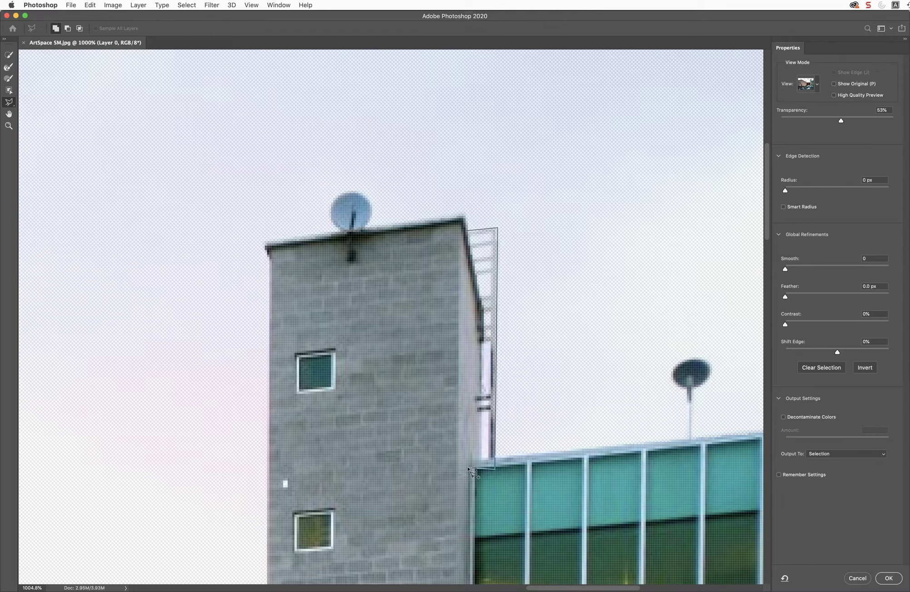
pyautogui.click(467, 468)
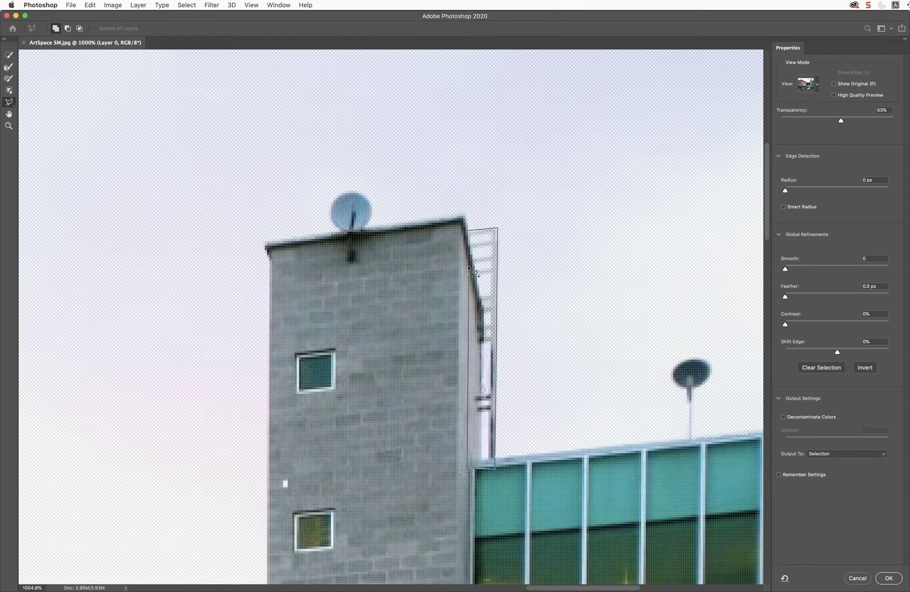
pyautogui.click(467, 230)
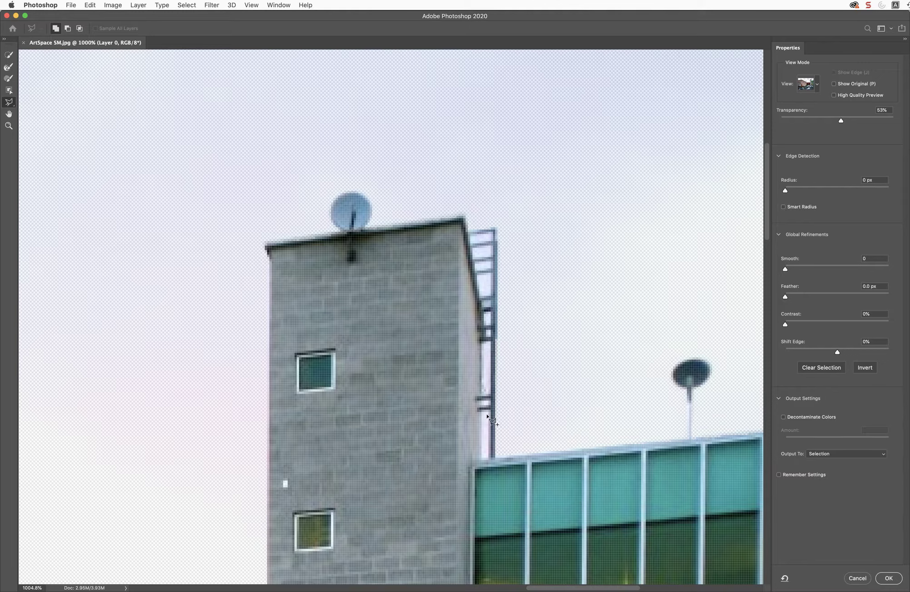
pyautogui.press('alt')
# Step: Subtract the small sky gaps between the ladder rungs and tower, then fit the photo on screen
pyautogui.moveTo(489, 411)
pyautogui.mouseDown()
pyautogui.moveTo(489, 458)
pyautogui.moveTo(482, 458)
pyautogui.moveTo(481, 412)
pyautogui.mouseUp()
pyautogui.moveTo(487, 394)
pyautogui.mouseDown()
pyautogui.moveTo(494, 350)
pyautogui.moveTo(491, 388)
pyautogui.moveTo(485, 342)
pyautogui.moveTo(483, 393)
pyautogui.mouseUp()
pyautogui.moveTo(491, 326); pyautogui.dragTo(485, 313)
pyautogui.press('alt')
pyautogui.moveTo(480, 296)
pyautogui.mouseDown()
pyautogui.moveTo(477, 274)
pyautogui.moveTo(492, 273)
pyautogui.moveTo(492, 295)
pyautogui.mouseUp()
pyautogui.moveTo(490, 269)
pyautogui.mouseDown()
pyautogui.moveTo(475, 270)
pyautogui.moveTo(491, 263)
pyautogui.moveTo(473, 258)
pyautogui.moveTo(472, 248)
pyautogui.moveTo(491, 246)
pyautogui.moveTo(492, 234)
pyautogui.moveTo(471, 239)
pyautogui.moveTo(491, 234)
pyautogui.mouseUp()
pyautogui.press('alt')
pyautogui.press('super+0')
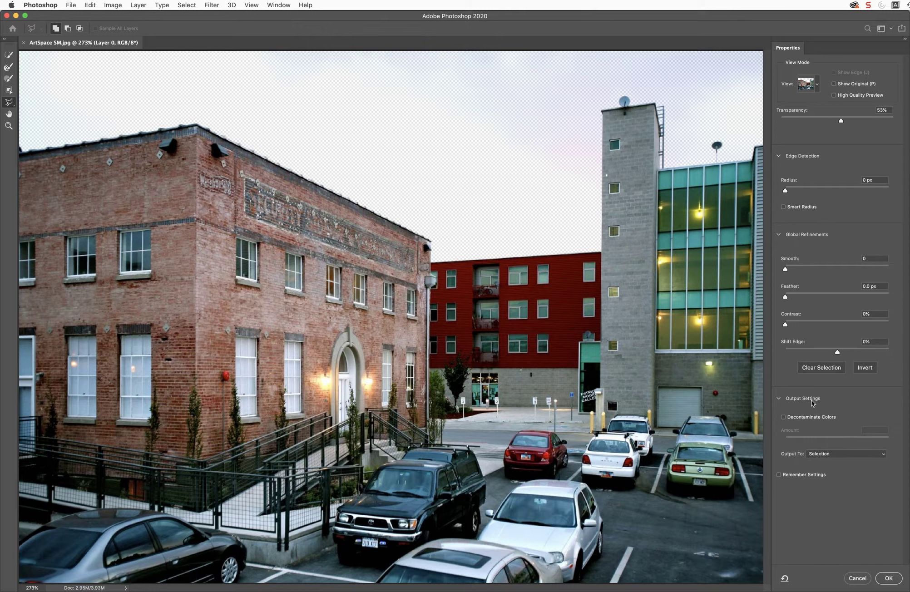
# Step: Set the Select and Mask output to Layer Mask and apply it
pyautogui.click(845, 454)
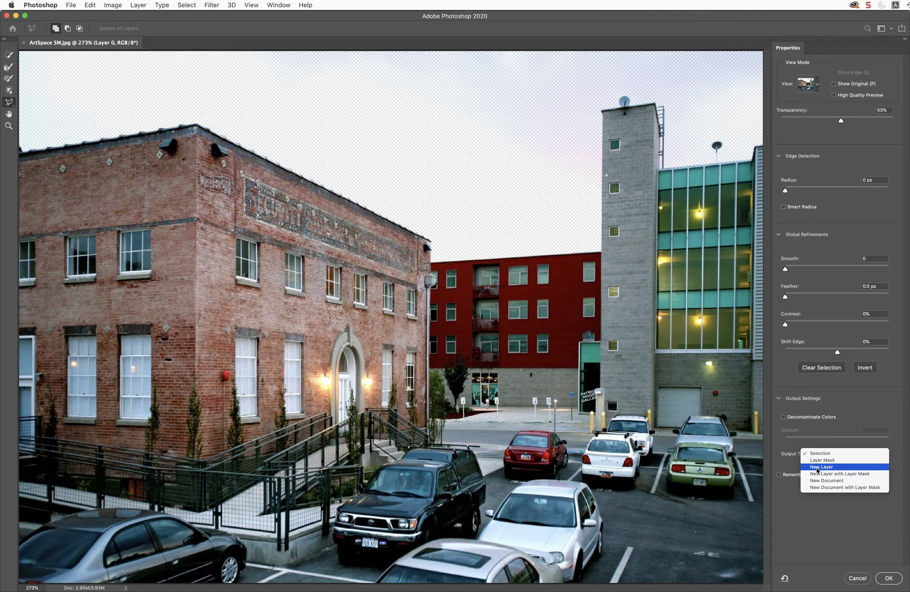
pyautogui.click(821, 460)
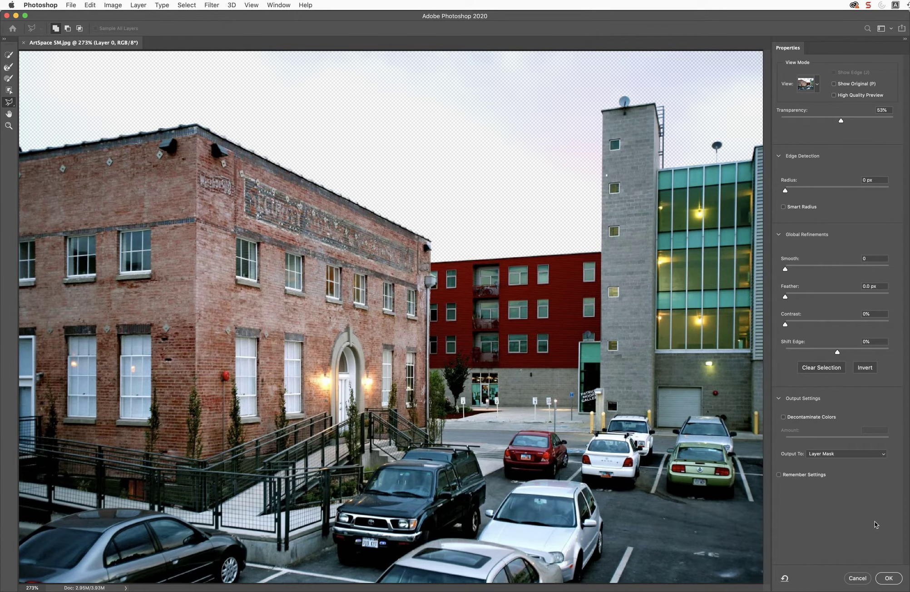
pyautogui.click(889, 578)
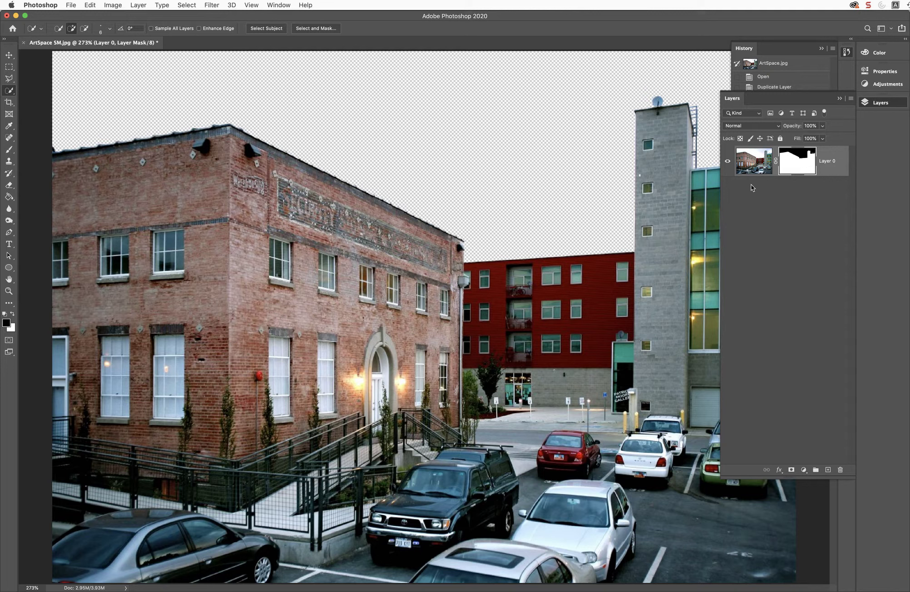
# Step: Inspect the new layer mask and zoom out to see the whole photo
pyautogui.click(749, 166)
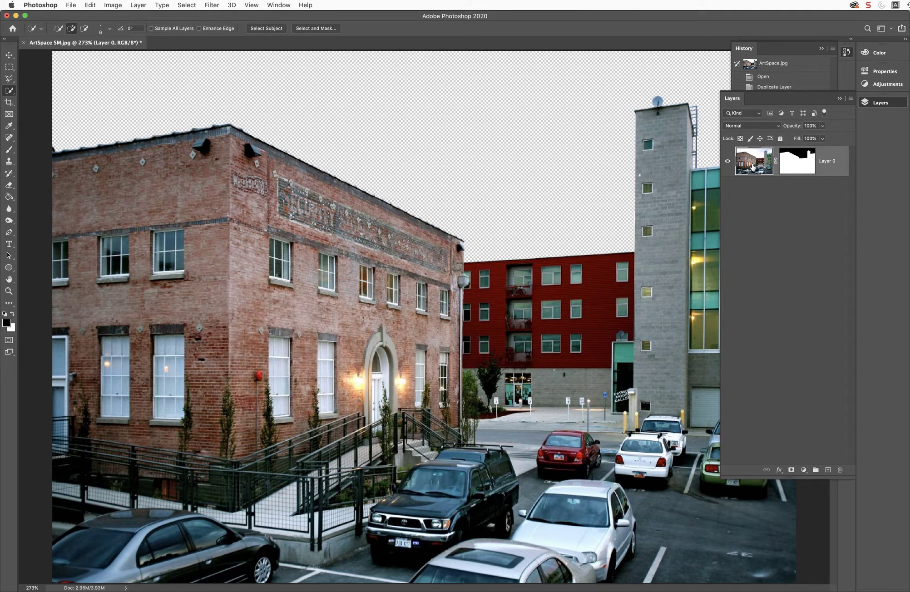
pyautogui.click(803, 167)
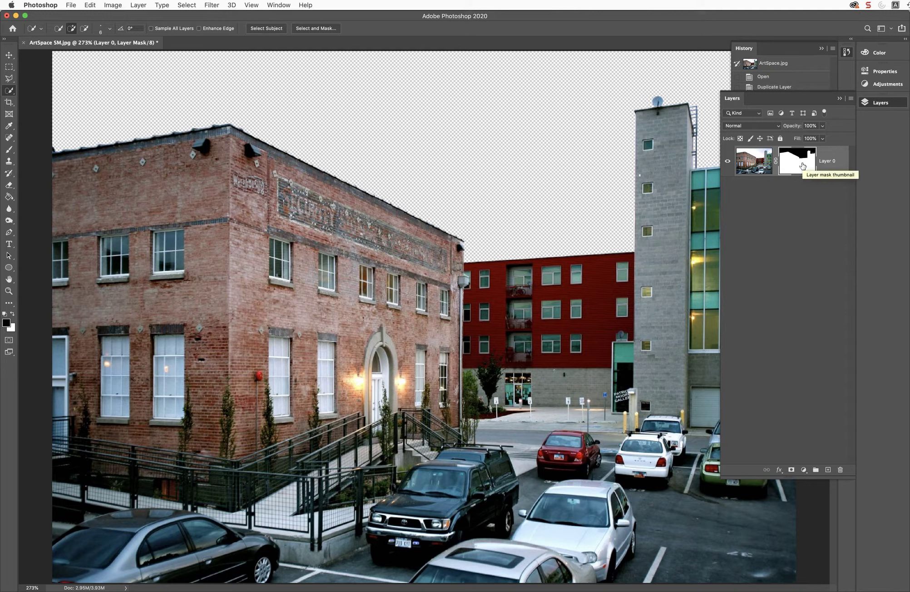
pyautogui.press('super+minus')
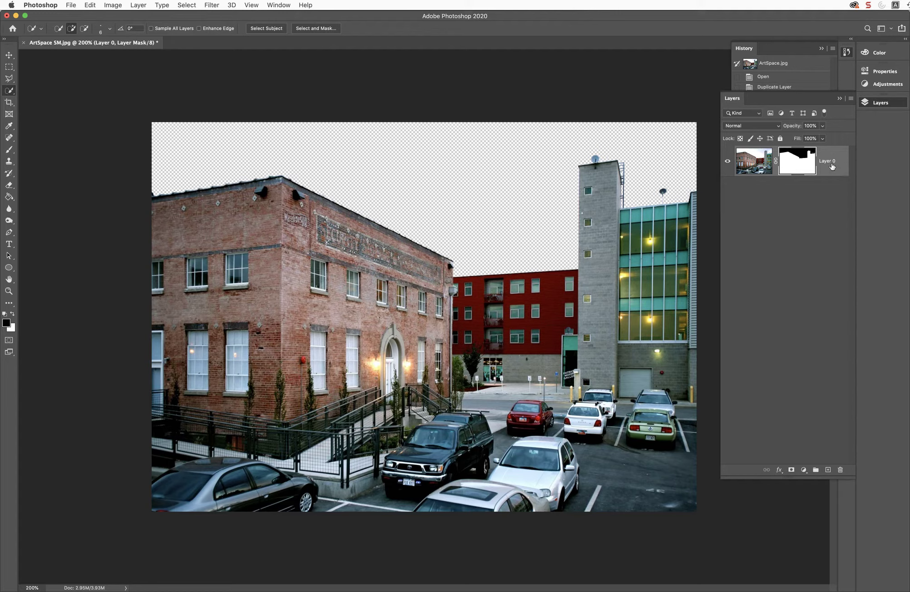
# Step: Rename Layer 0 to 'ArtSpace SM' and view its mask as a red overlay
pyautogui.doubleClick(832, 165)
pyautogui.write('A')
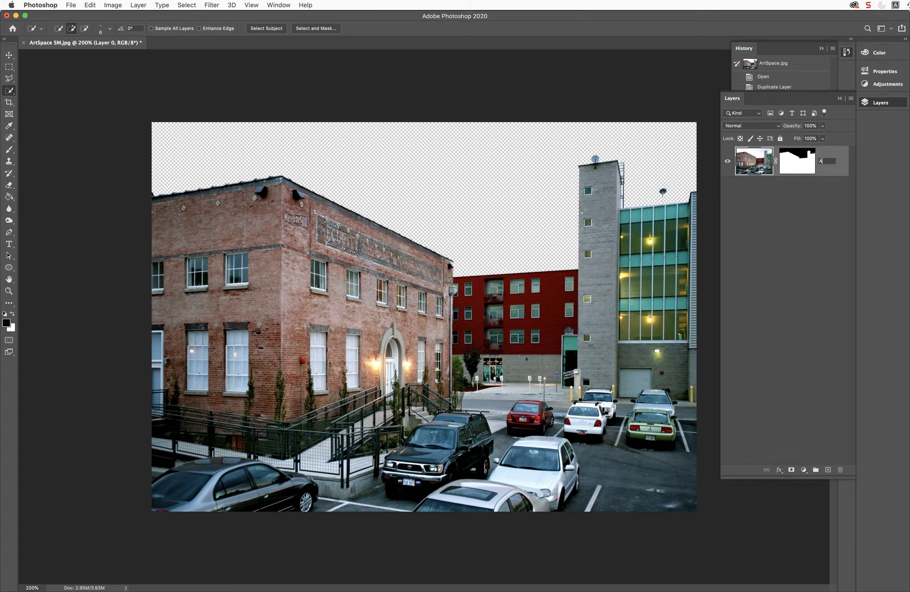
pyautogui.write('rtSpace SM')
pyautogui.press('Return')
pyautogui.click(794, 174)
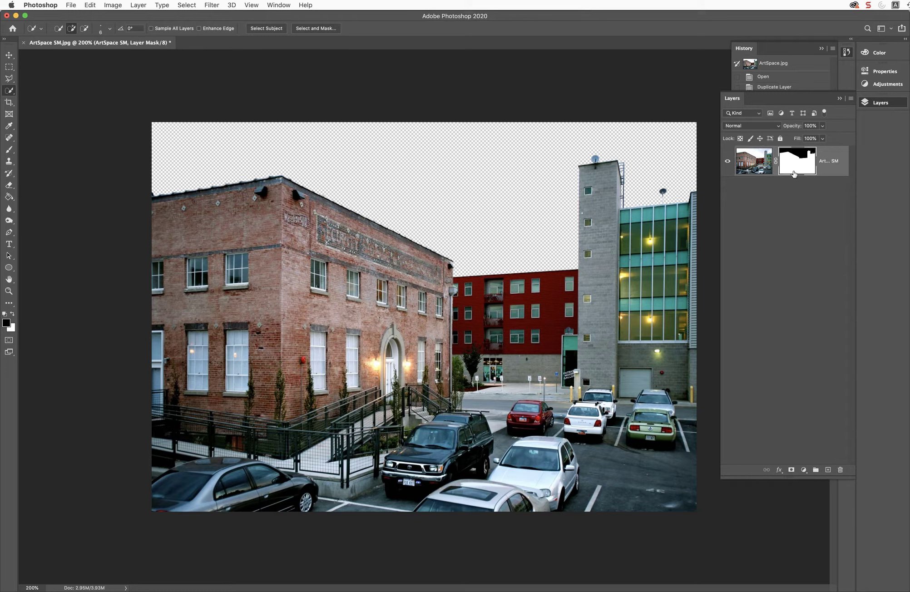
pyautogui.click(749, 171)
pyautogui.press('\\')
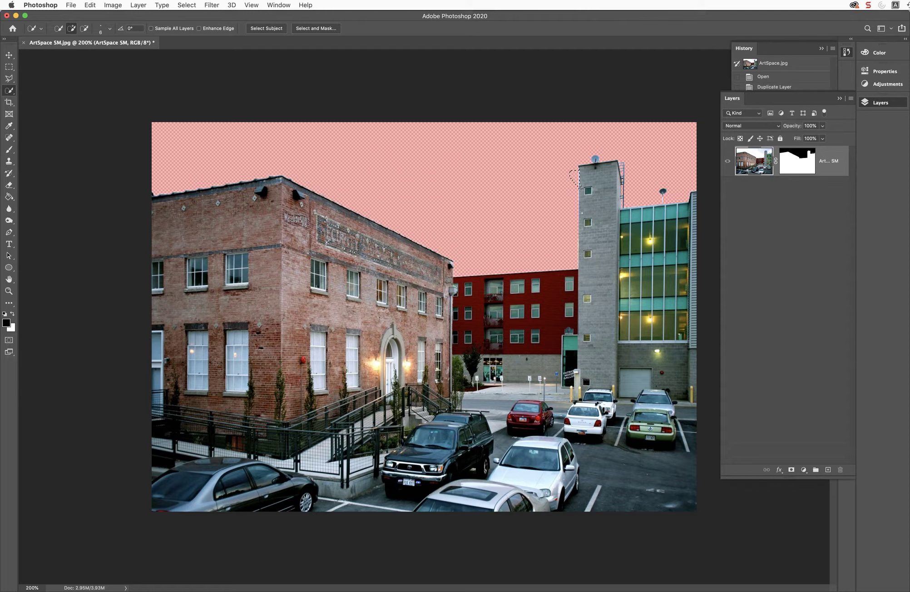
pyautogui.press('super+z')
pyautogui.scroll(5, 513, 249)
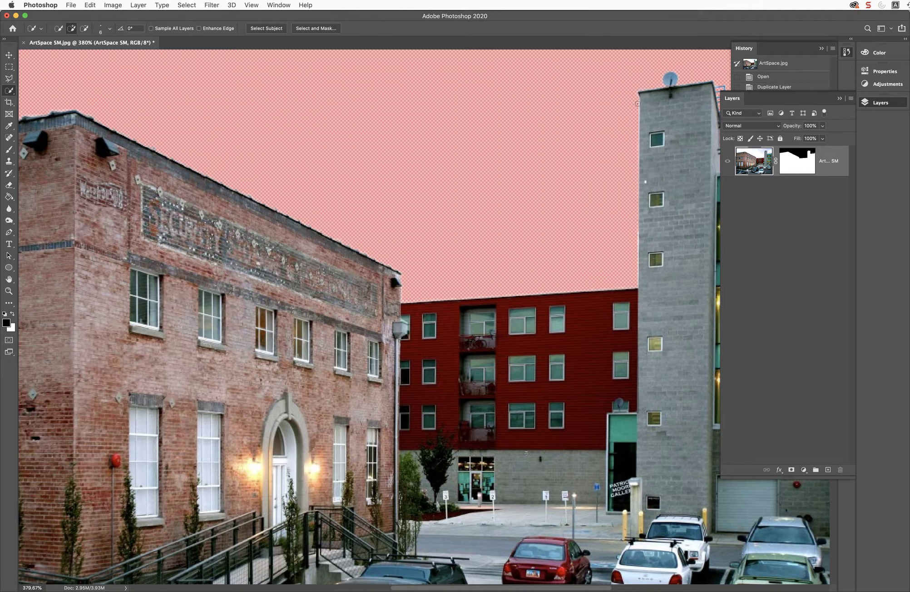
pyautogui.click(803, 172)
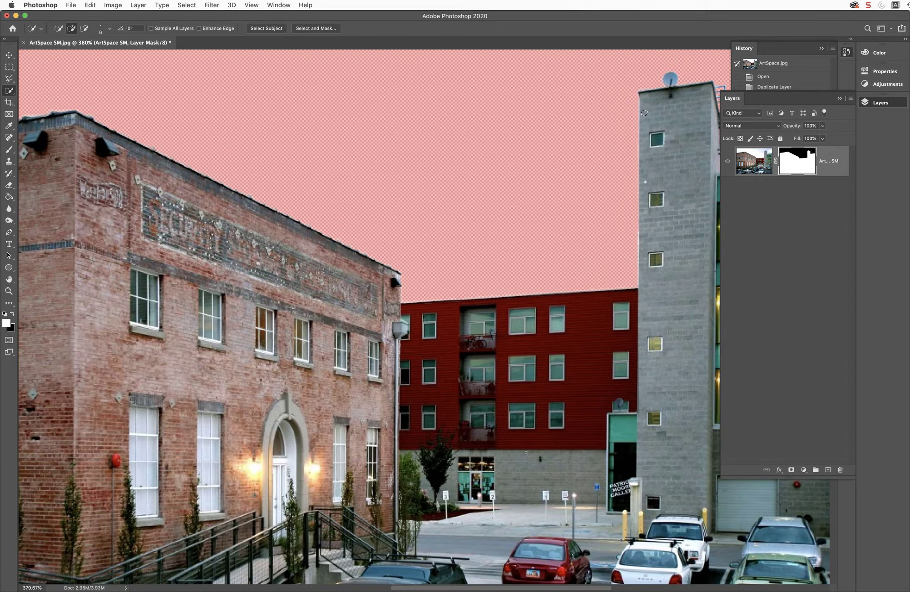
pyautogui.click(316, 29)
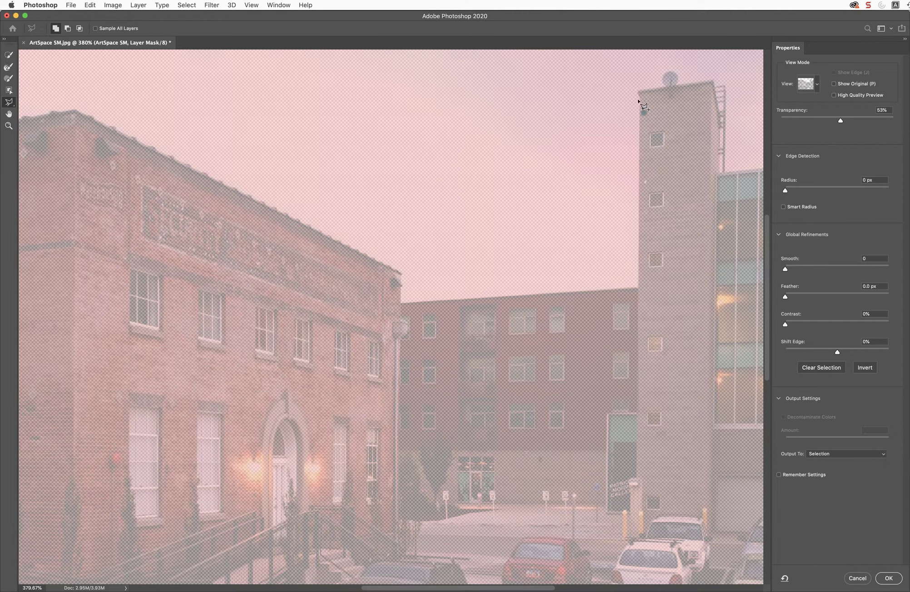
pyautogui.click(859, 579)
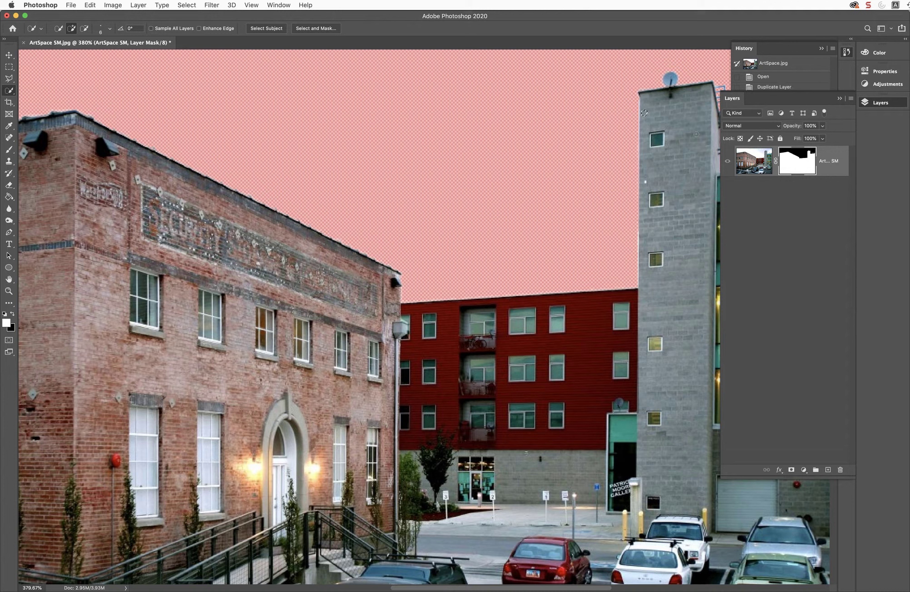
pyautogui.press('super+d')
pyautogui.press('l')
# Step: Select the leftover sky sliver beside the tower with the Polygonal Lasso
pyautogui.click(639, 97)
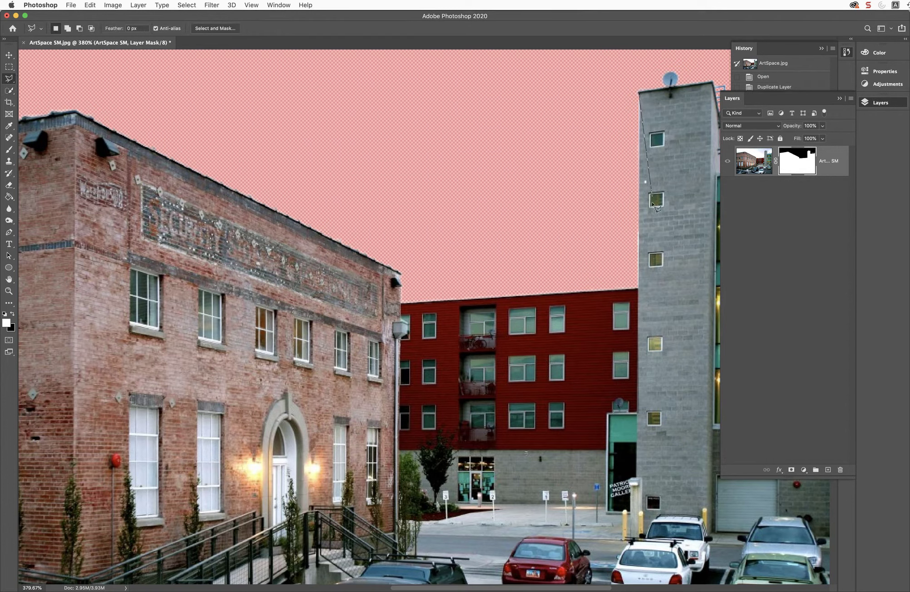
pyautogui.click(639, 289)
pyautogui.click(626, 272)
pyautogui.click(639, 95)
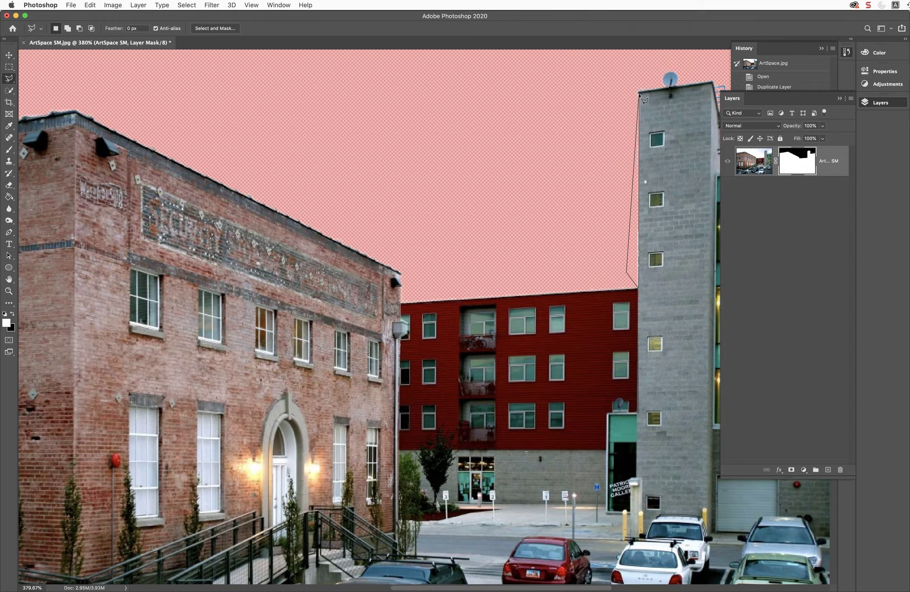
pyautogui.click(639, 96)
# Step: Fill the selected sliver with black on the mask using the Paint Bucket, then deselect
pyautogui.press('x')
pyautogui.press('g')
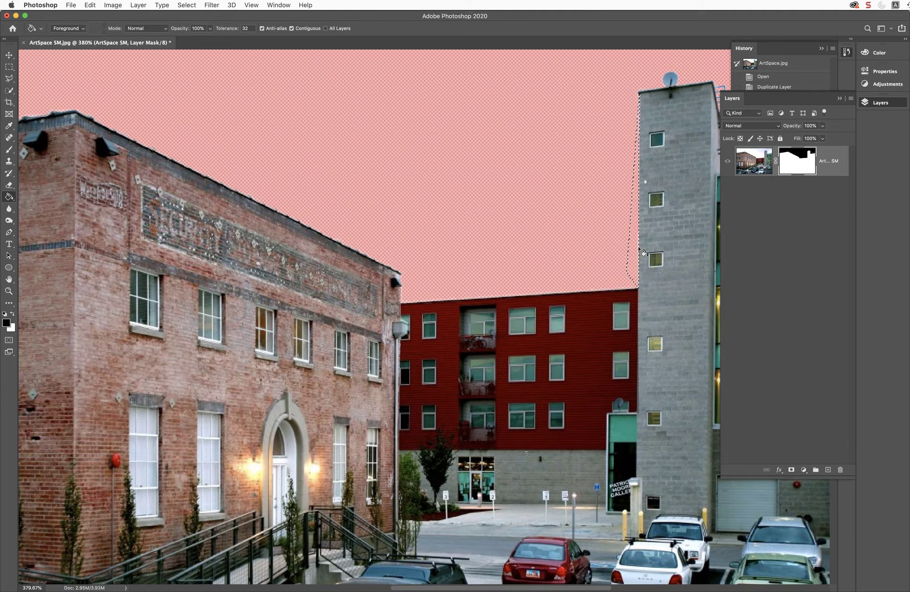
pyautogui.click(638, 166)
pyautogui.press('super+d')
# Step: Hide the rubylith overlay, zoom out to 200% to check the sky, and switch to Chrome
pyautogui.press('\\')
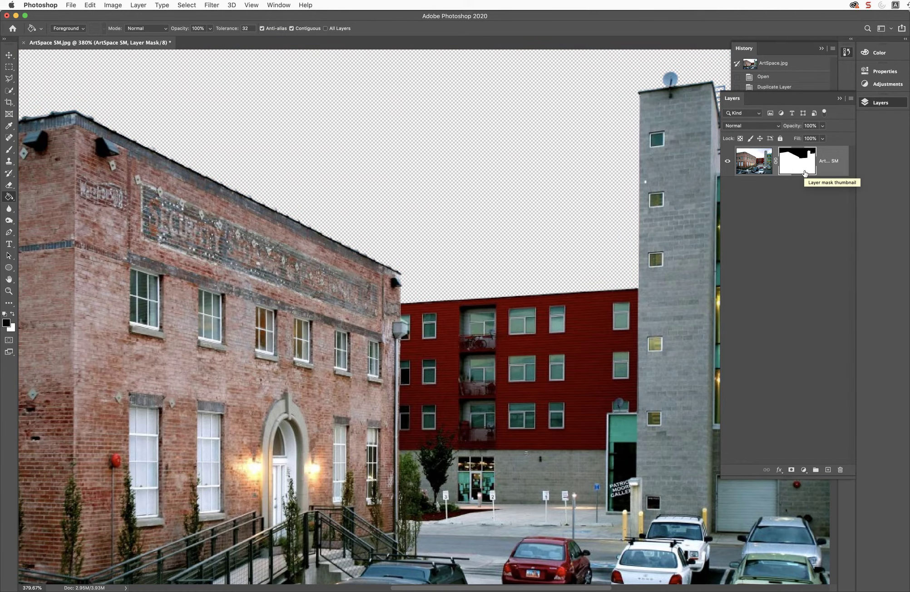
pyautogui.press('super+0')
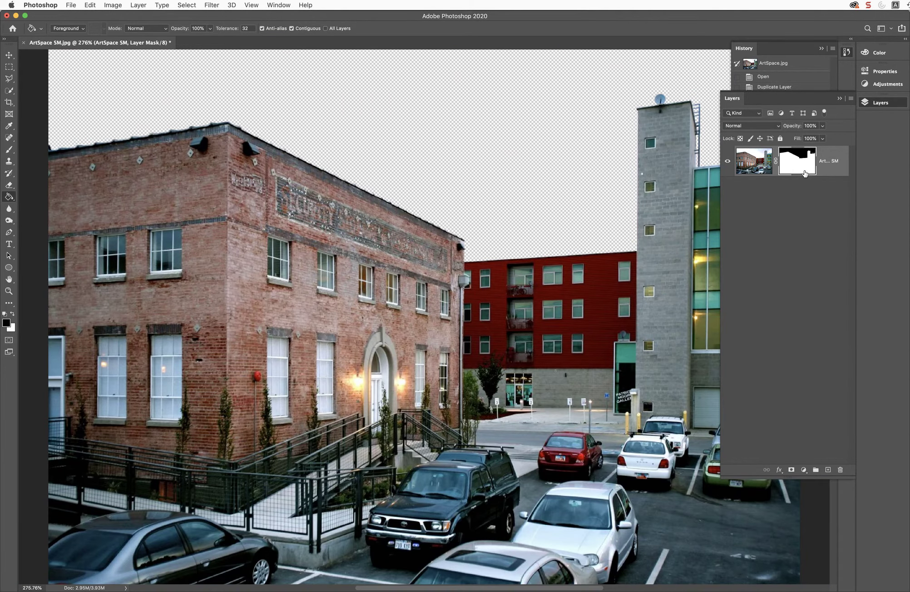
pyautogui.press('super+minus')
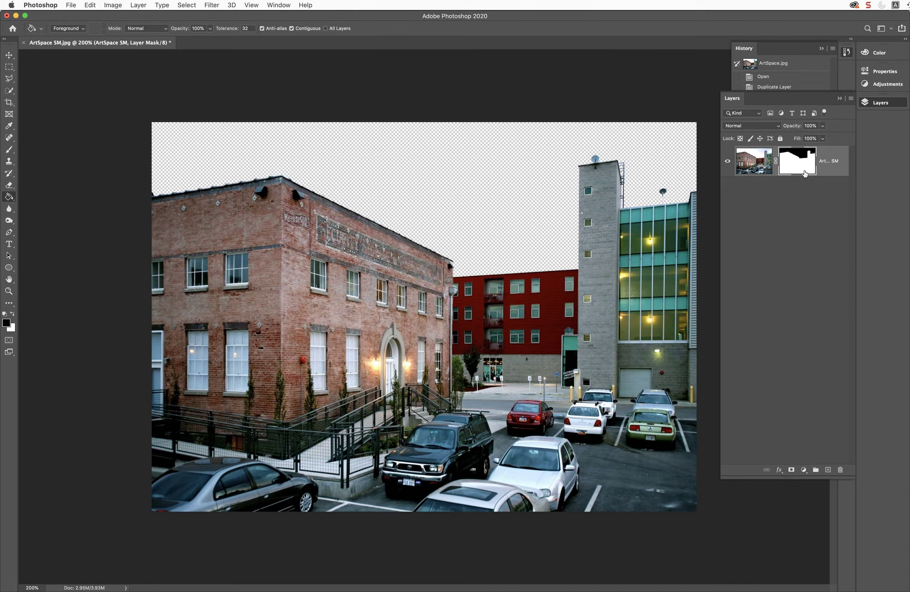
pyautogui.click(415, 85)
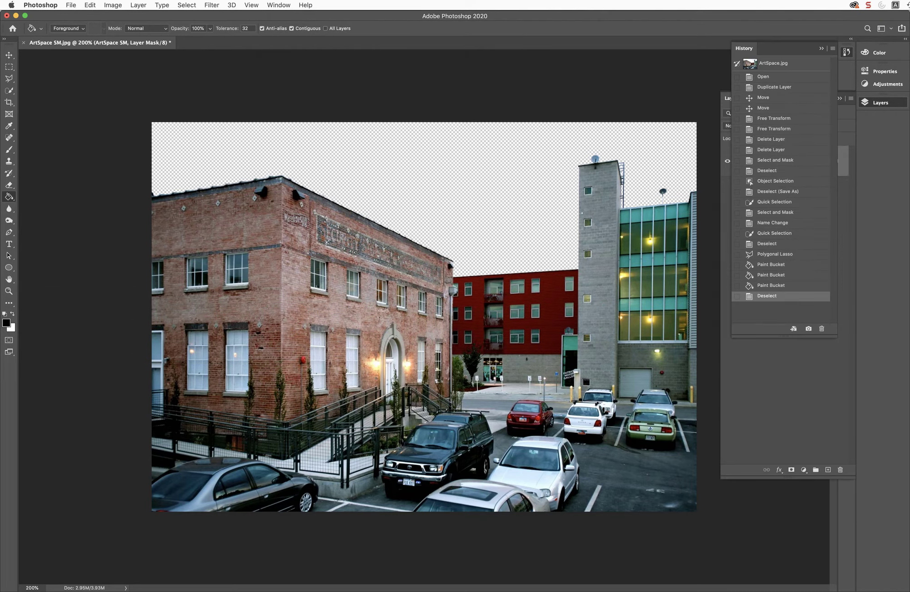
pyautogui.press('super+Tab')
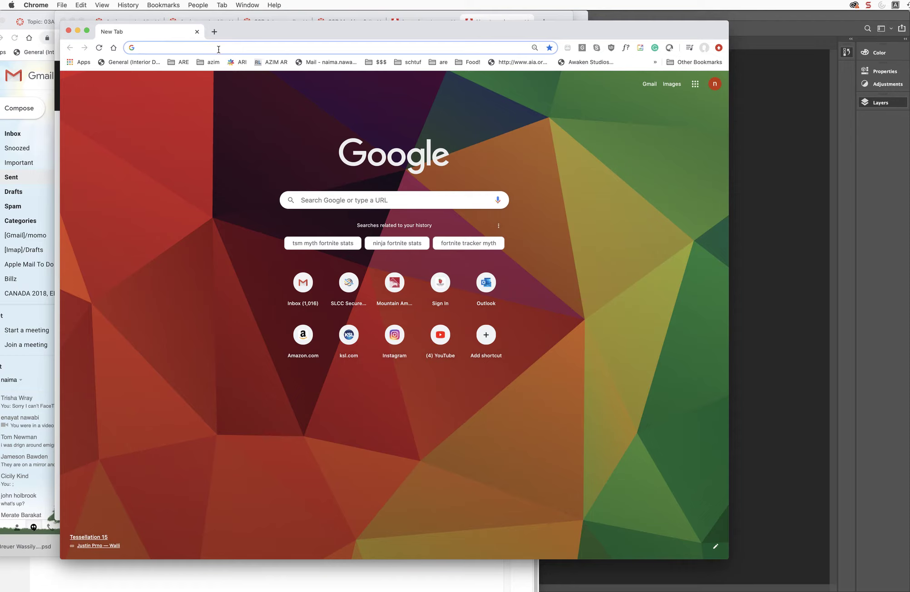
# Step: Search Google Images for 'sky', filtered to Large size
pyautogui.click(368, 204)
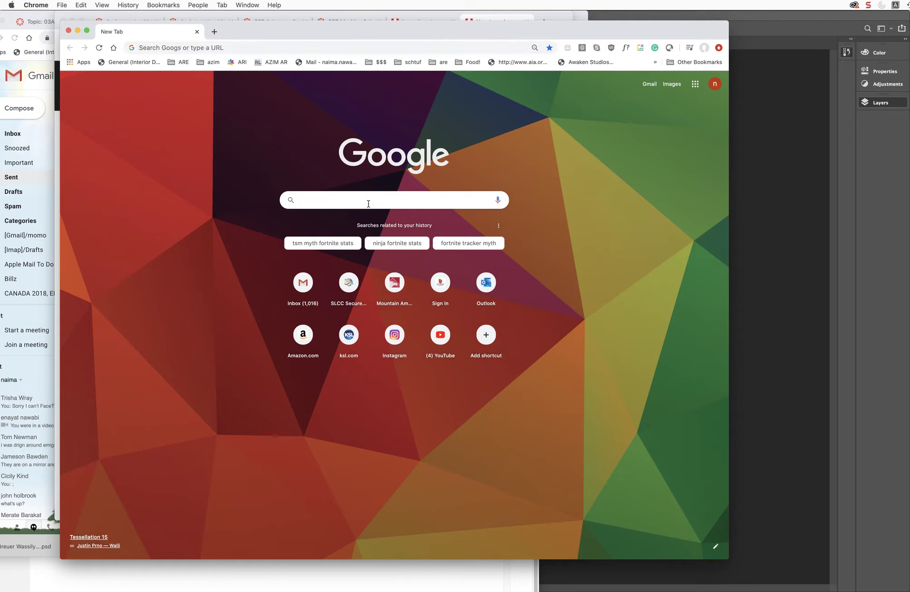
pyautogui.write('sky')
pyautogui.press('Return')
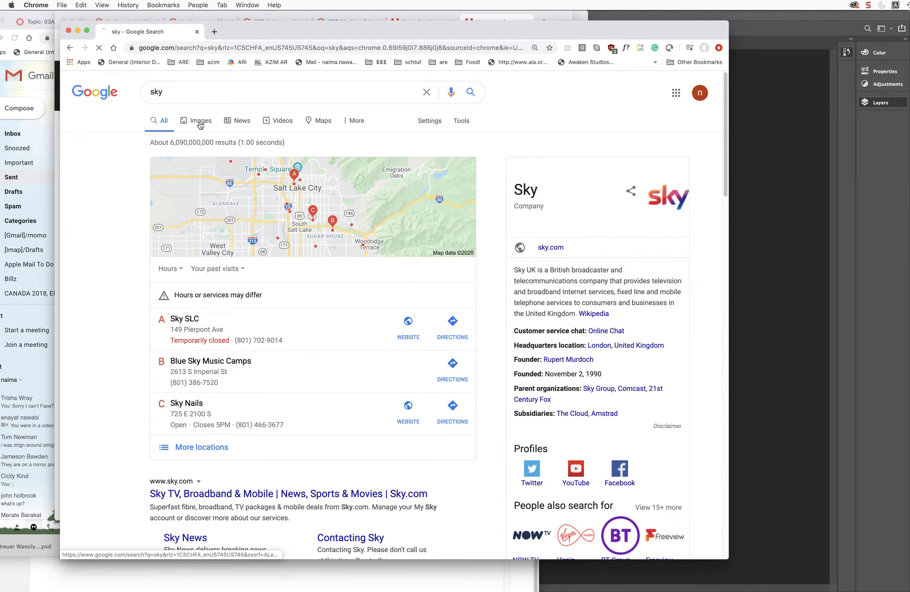
pyautogui.click(200, 125)
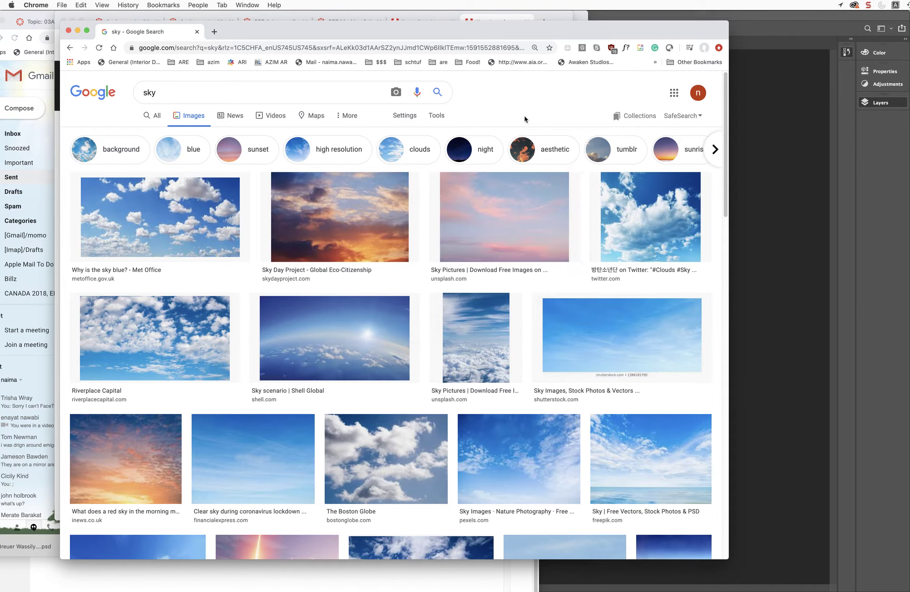
pyautogui.click(436, 117)
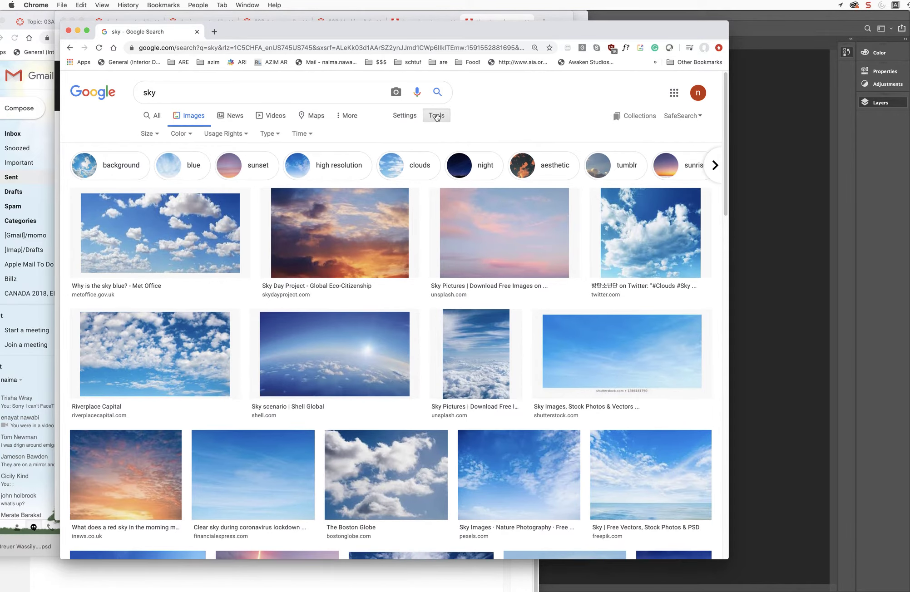
pyautogui.click(148, 139)
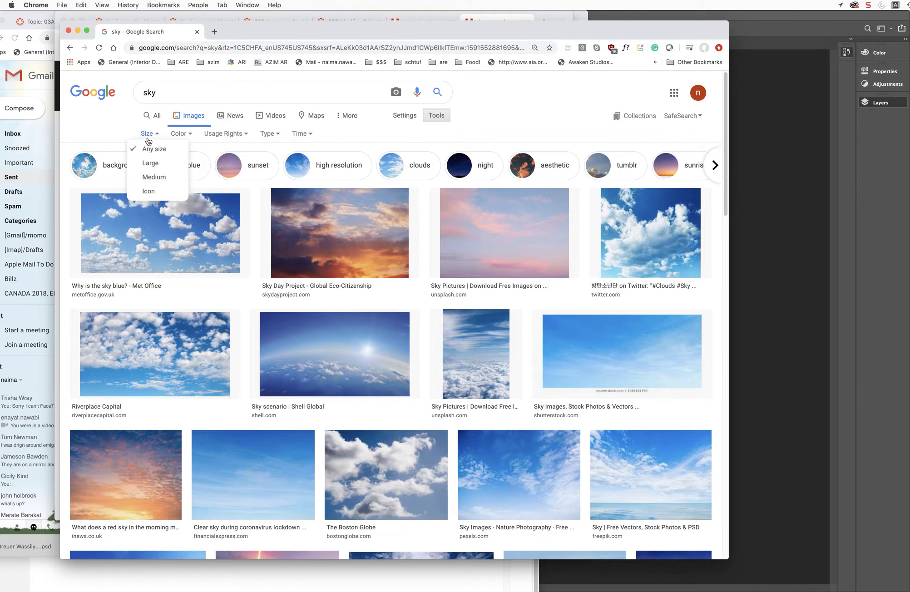
pyautogui.click(160, 168)
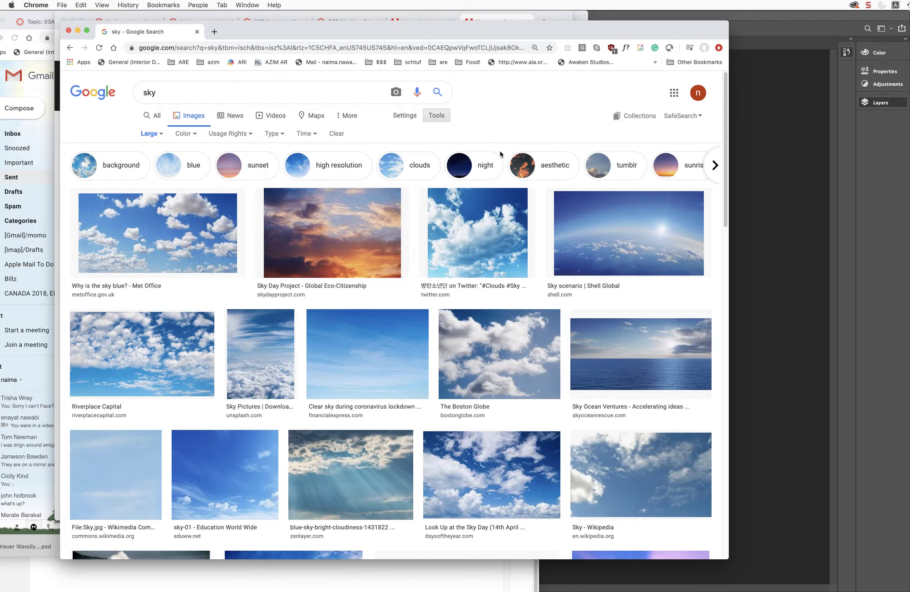
# Step: Save the Sky Day Project sunset image to disk from its preview
pyautogui.rightClick(345, 227)
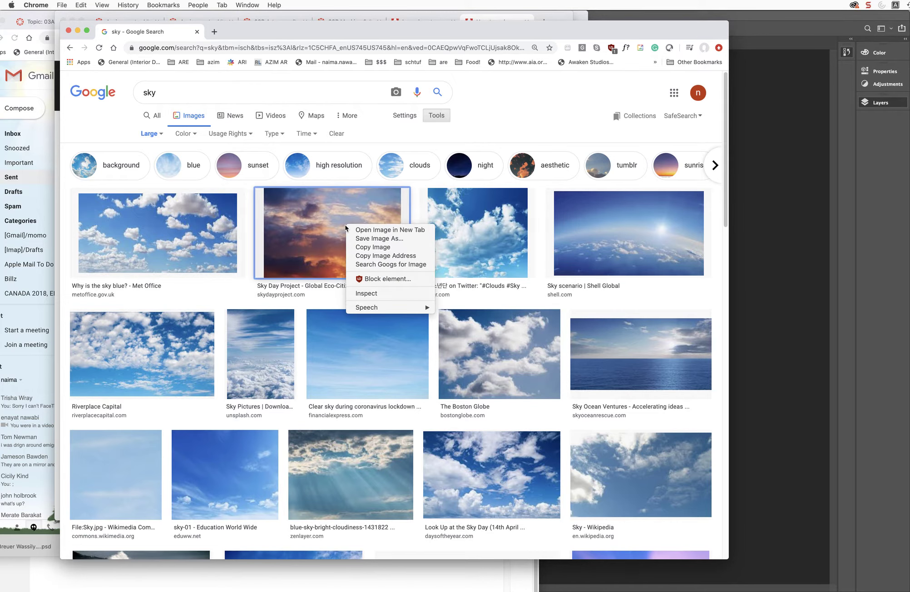
pyautogui.click(362, 239)
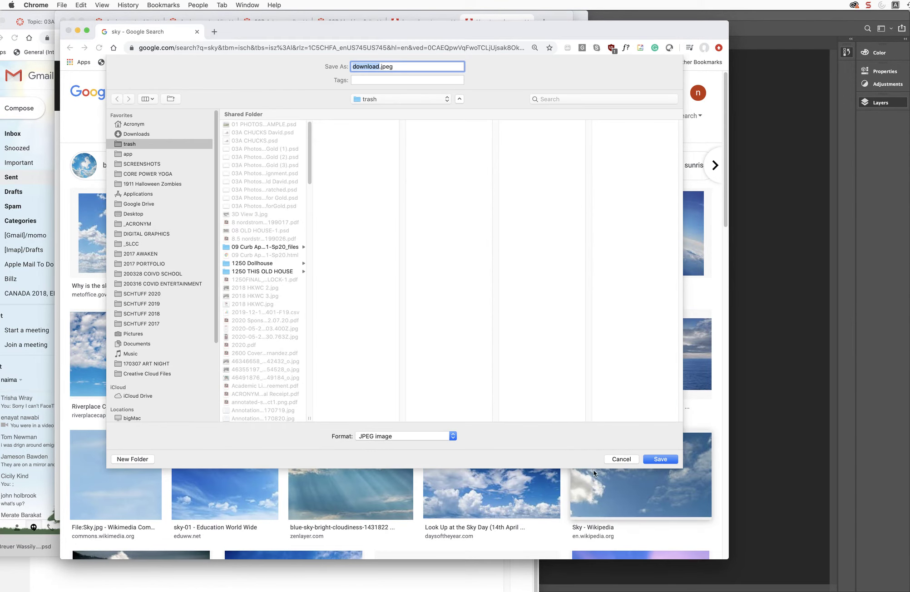
pyautogui.click(625, 461)
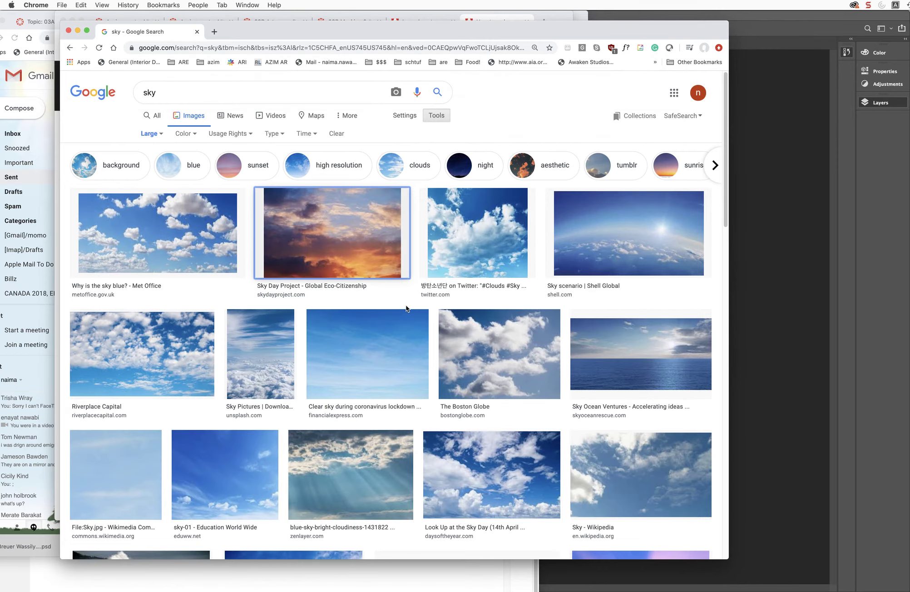
pyautogui.click(360, 242)
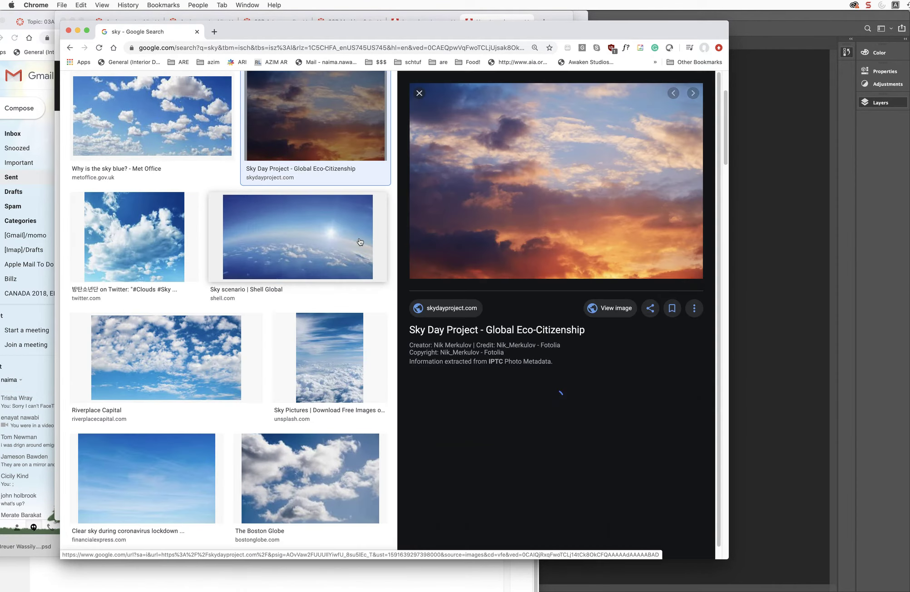
pyautogui.rightClick(529, 185)
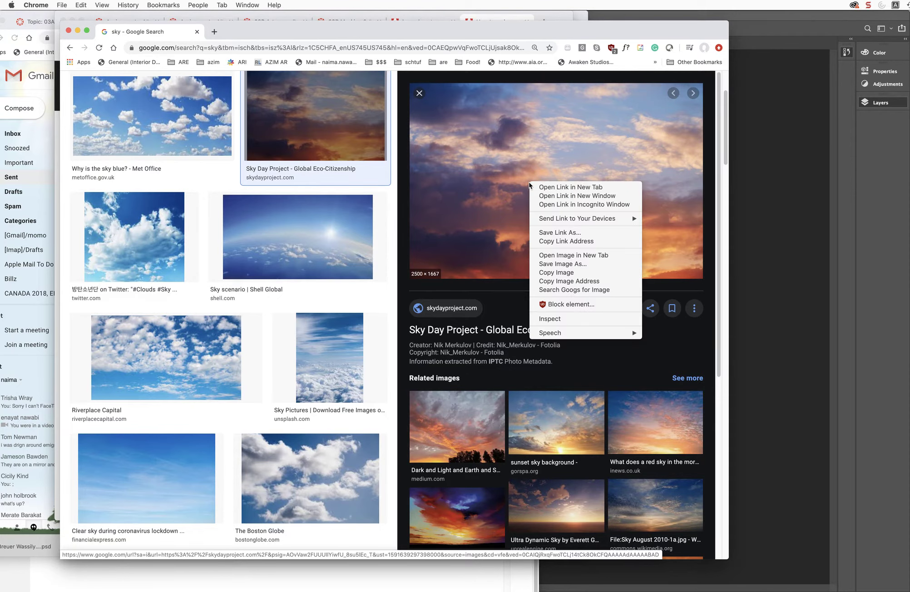
pyautogui.click(589, 265)
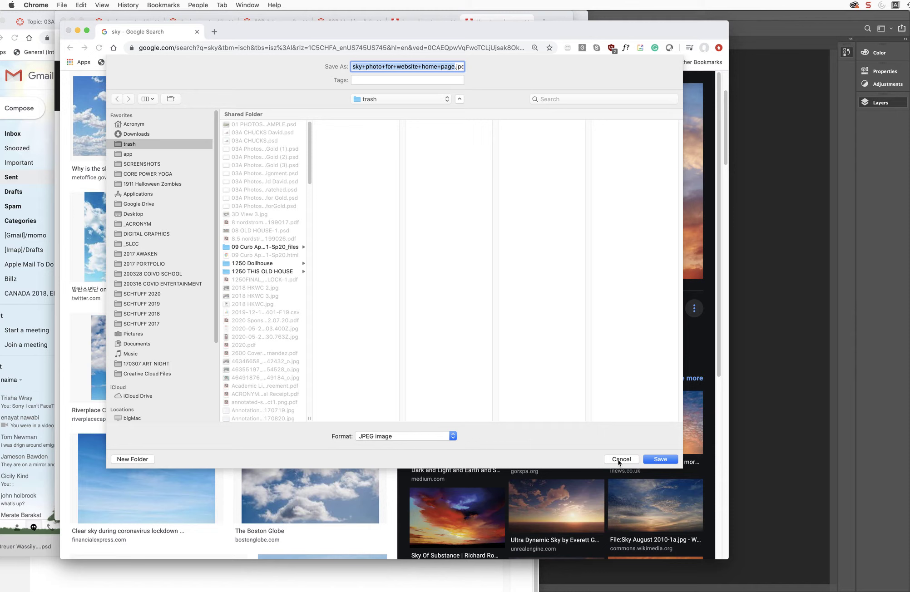
pyautogui.click(659, 459)
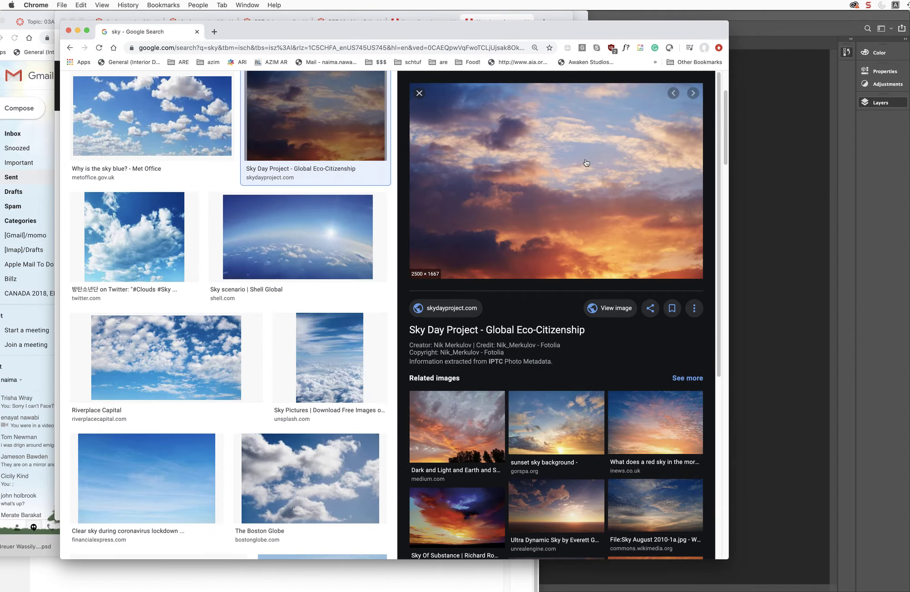
# Step: Preview the Shell Global sky image without saving it, then switch through Photoshop to the Canvas page
pyautogui.click(348, 263)
pyautogui.rightClick(488, 223)
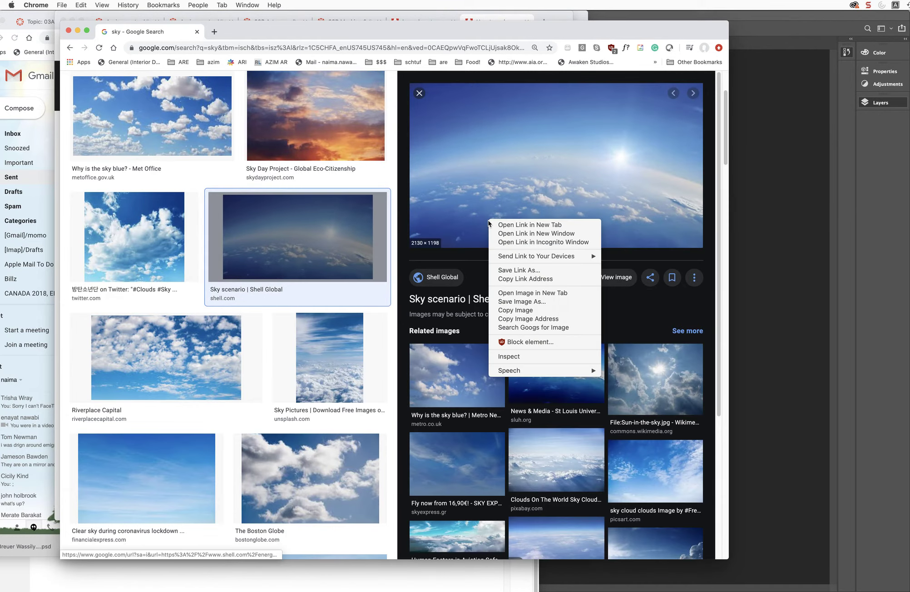
pyautogui.click(517, 302)
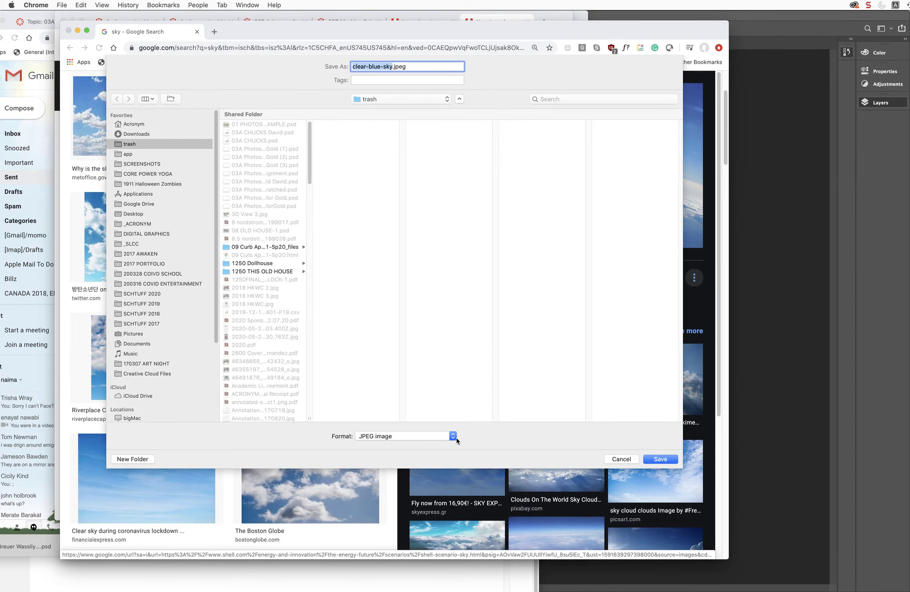
pyautogui.click(621, 459)
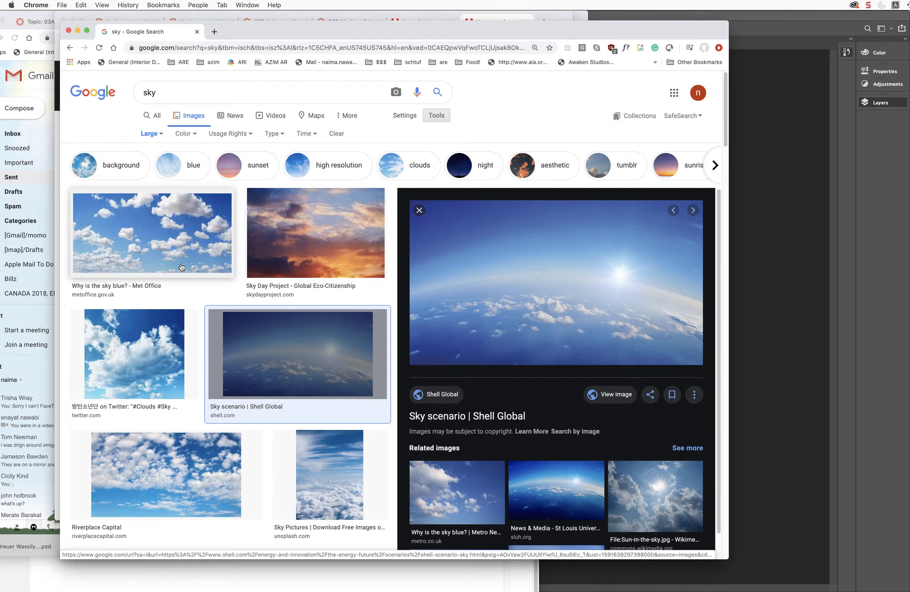
pyautogui.press('super+Tab')
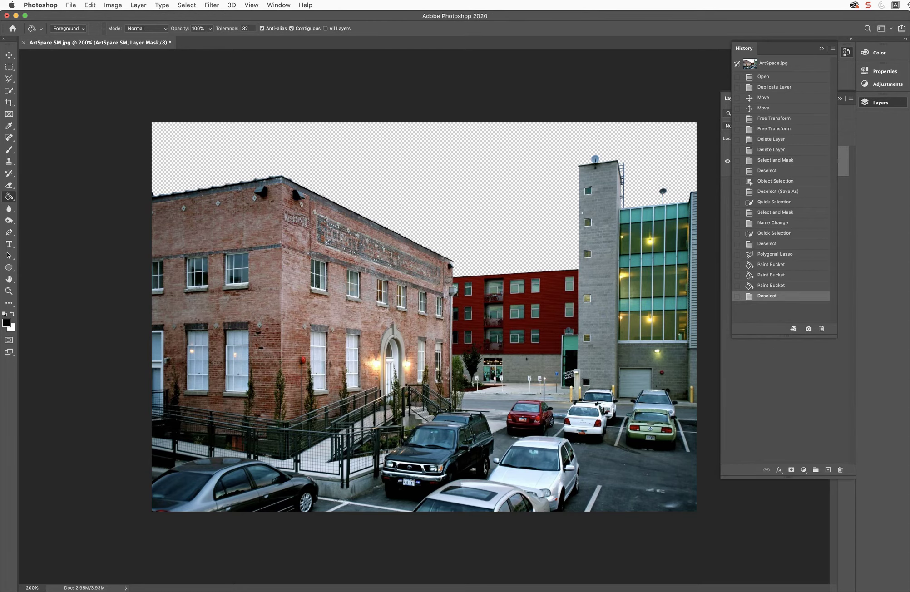
pyautogui.press('super+Tab')
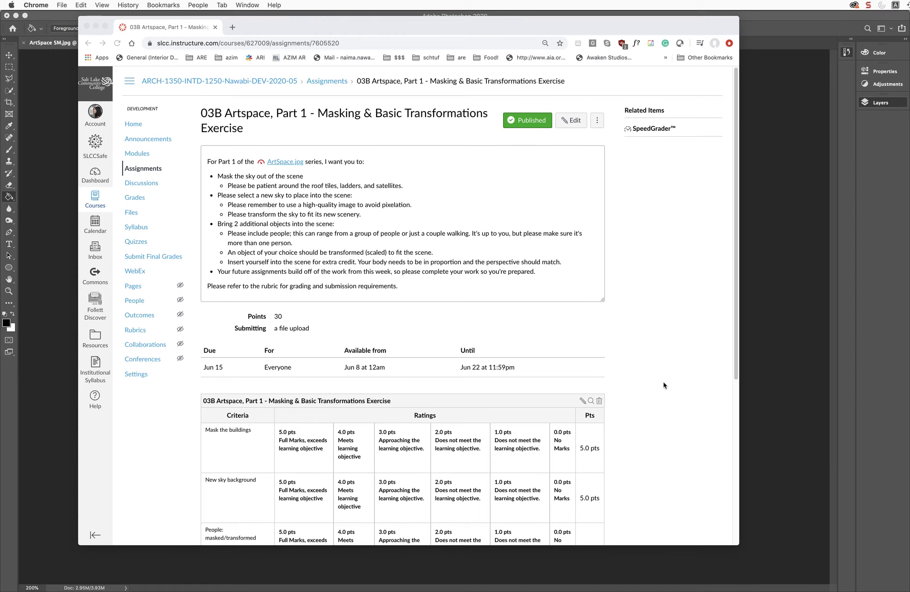
pyautogui.click(220, 180)
pyautogui.moveTo(303, 177); pyautogui.dragTo(219, 177)
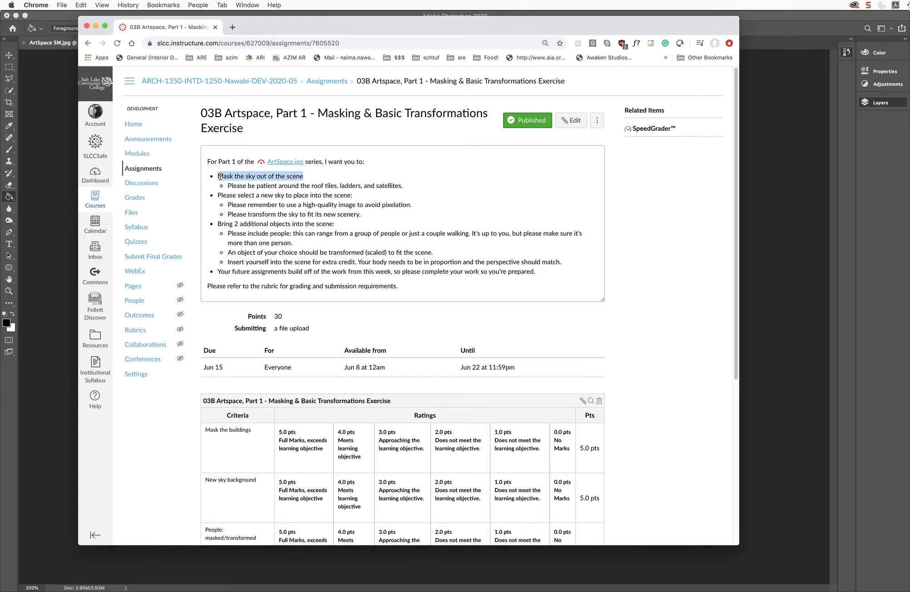
pyautogui.click(269, 186)
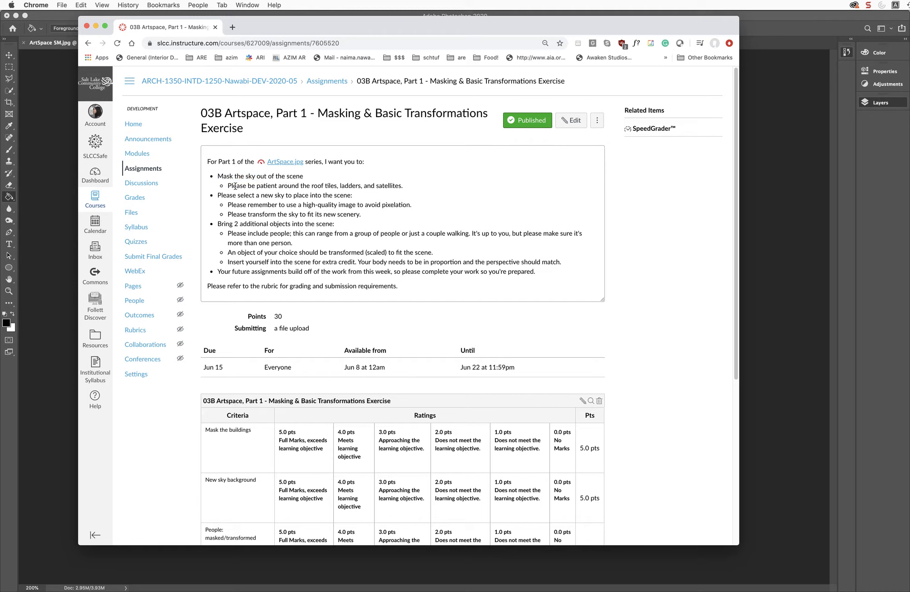
pyautogui.moveTo(236, 186); pyautogui.dragTo(390, 186)
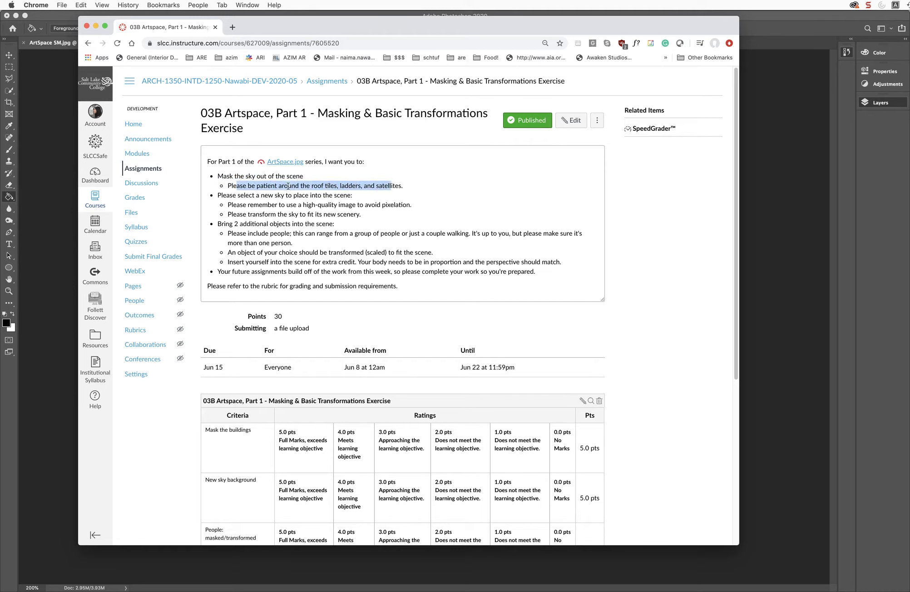
pyautogui.moveTo(260, 195); pyautogui.dragTo(349, 193)
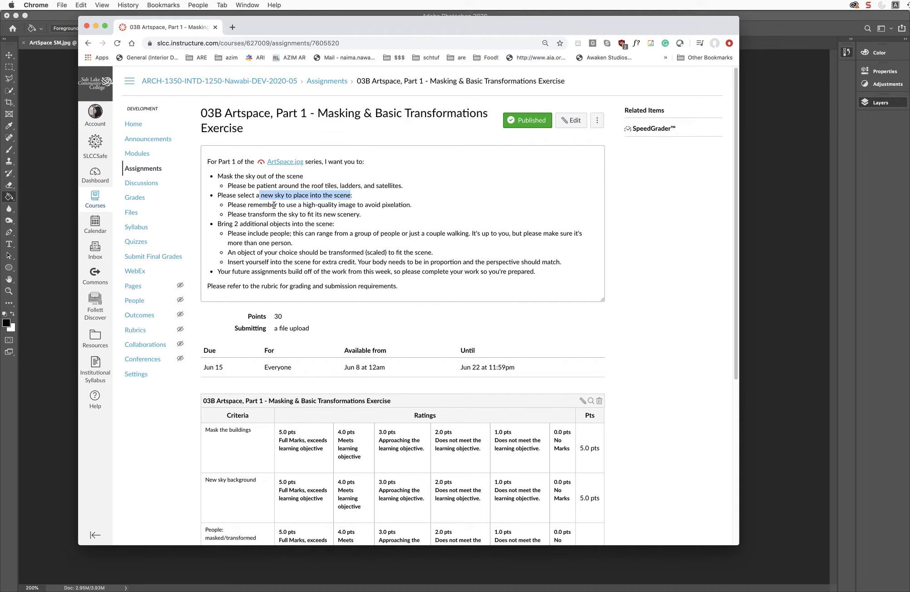
pyautogui.moveTo(271, 204); pyautogui.dragTo(367, 206)
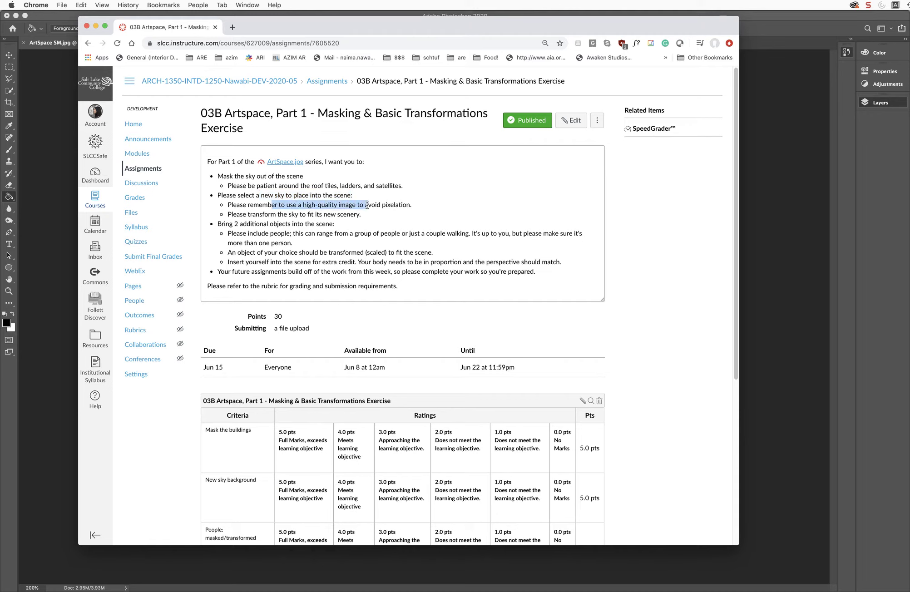
pyautogui.moveTo(359, 214); pyautogui.dragTo(258, 213)
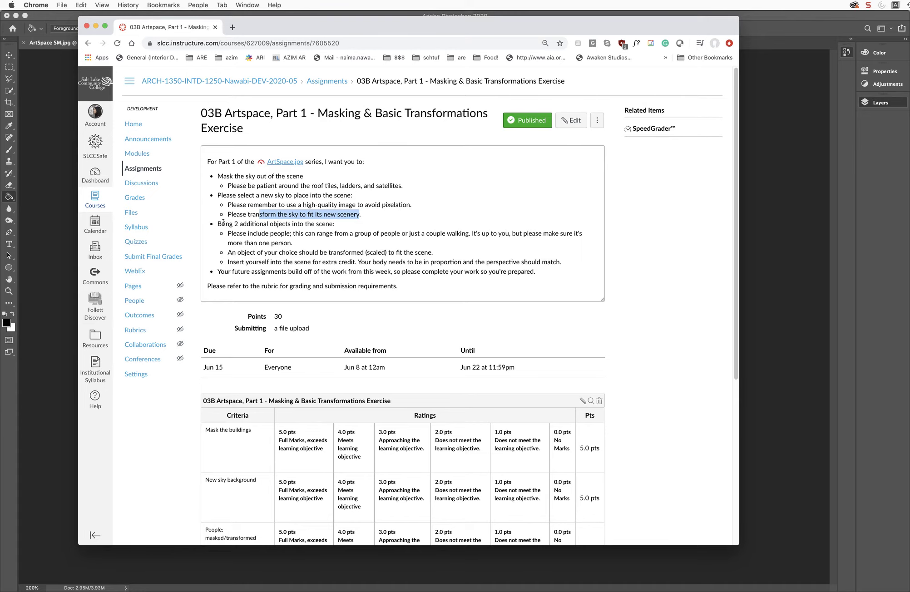
pyautogui.moveTo(218, 223); pyautogui.dragTo(285, 224)
pyautogui.scroll(-1, 352, 232)
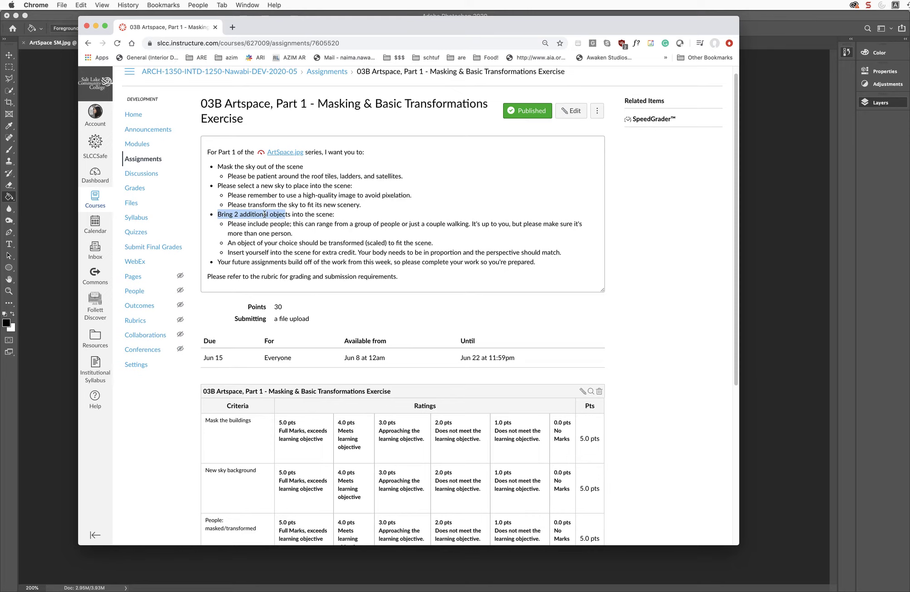
pyautogui.moveTo(217, 215); pyautogui.dragTo(333, 217)
pyautogui.scroll(-1, 339, 232)
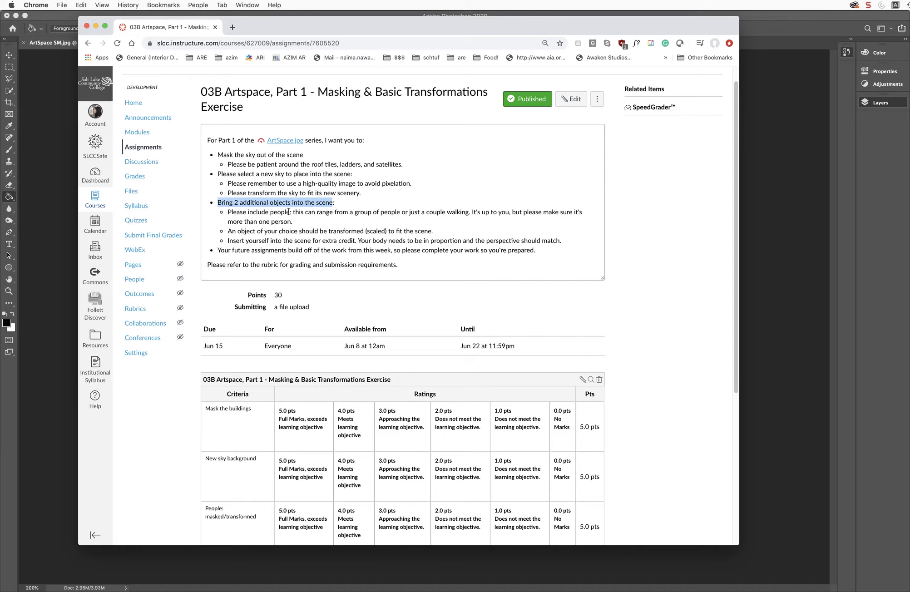
pyautogui.moveTo(289, 212); pyautogui.dragTo(270, 212)
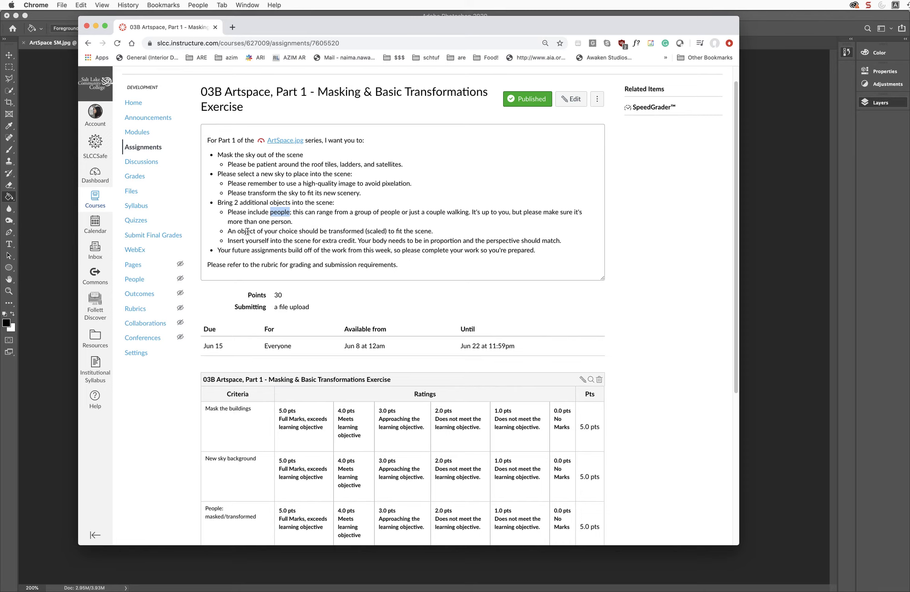
pyautogui.moveTo(228, 230); pyautogui.dragTo(436, 232)
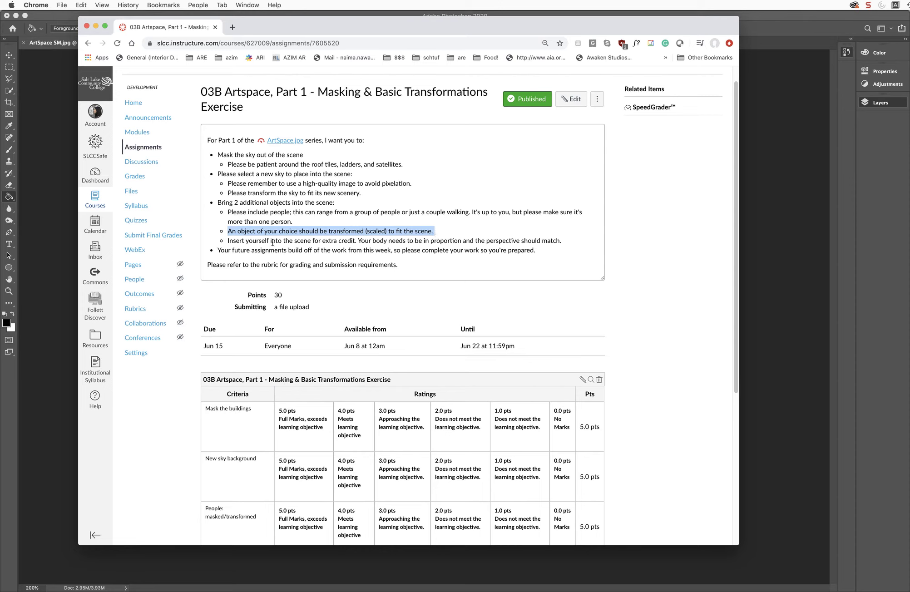
pyautogui.moveTo(229, 241); pyautogui.dragTo(558, 240)
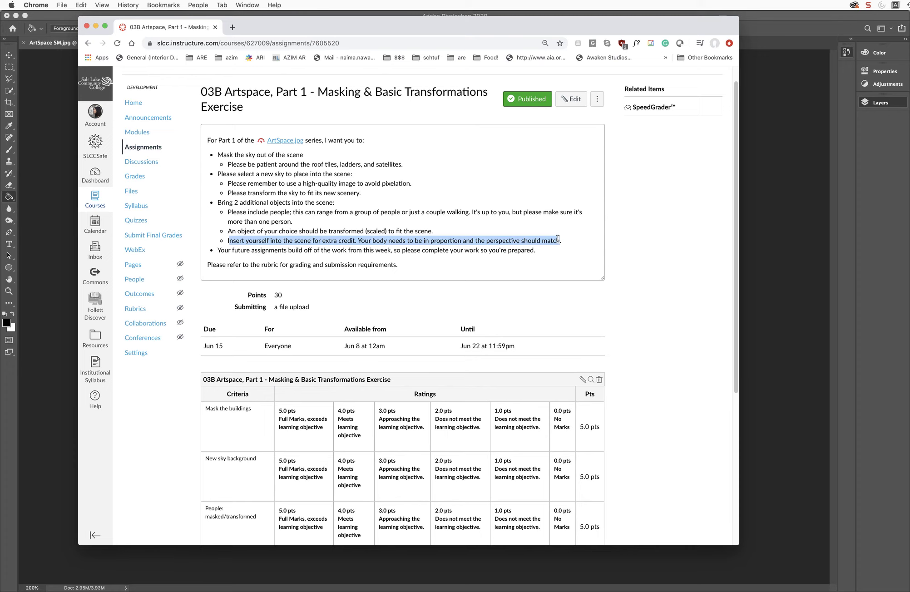
pyautogui.moveTo(547, 253); pyautogui.dragTo(214, 254)
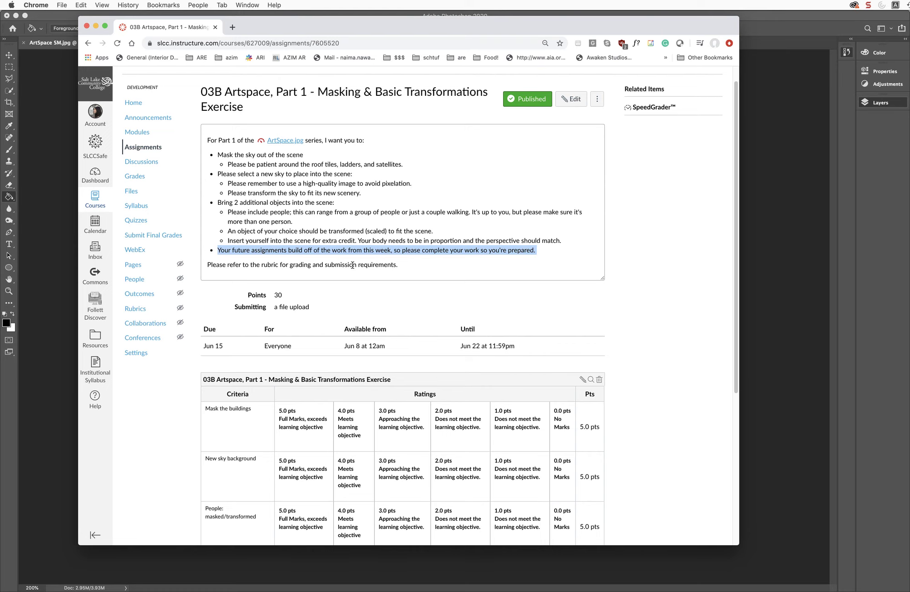
pyautogui.scroll(-5, 651, 316)
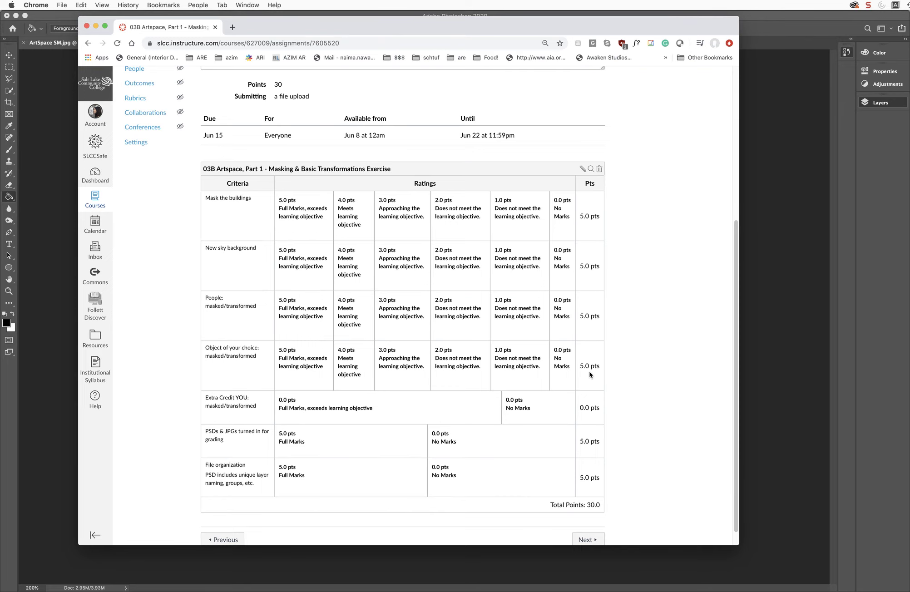
# Step: Highlight the PSDs & JPGs and layer naming/groups rubric criteria, then bring Photoshop forward
pyautogui.scroll(-1, 642, 364)
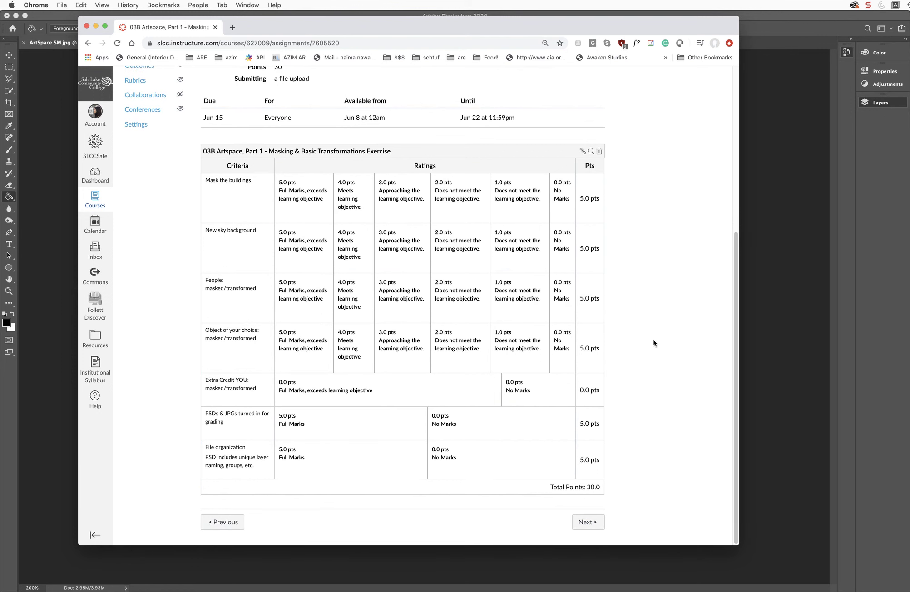
pyautogui.moveTo(205, 415); pyautogui.dragTo(205, 448)
pyautogui.moveTo(239, 457); pyautogui.dragTo(258, 469)
pyautogui.click(775, 329)
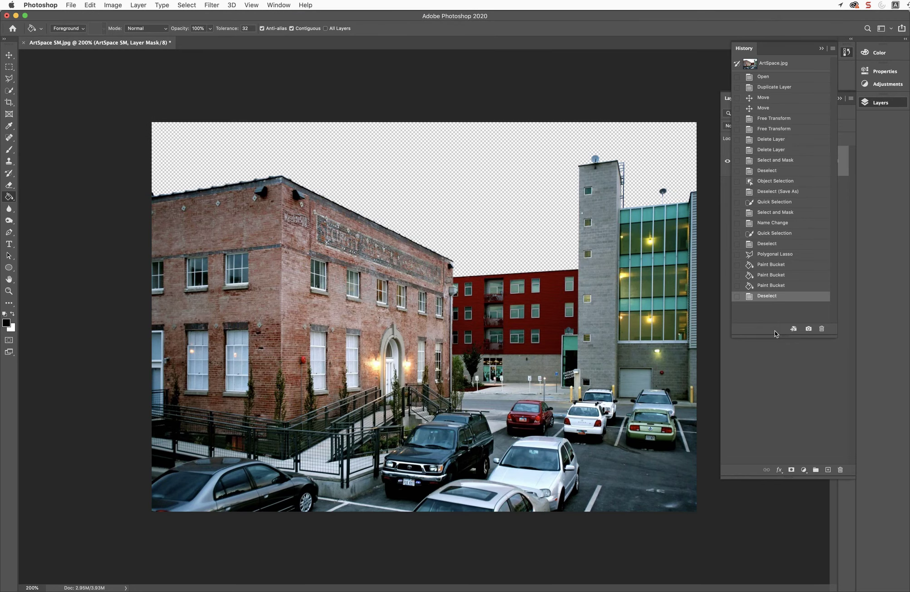
# Step: Collapse the History panel and drag the Layers panel wider so layer names fit
pyautogui.click(821, 48)
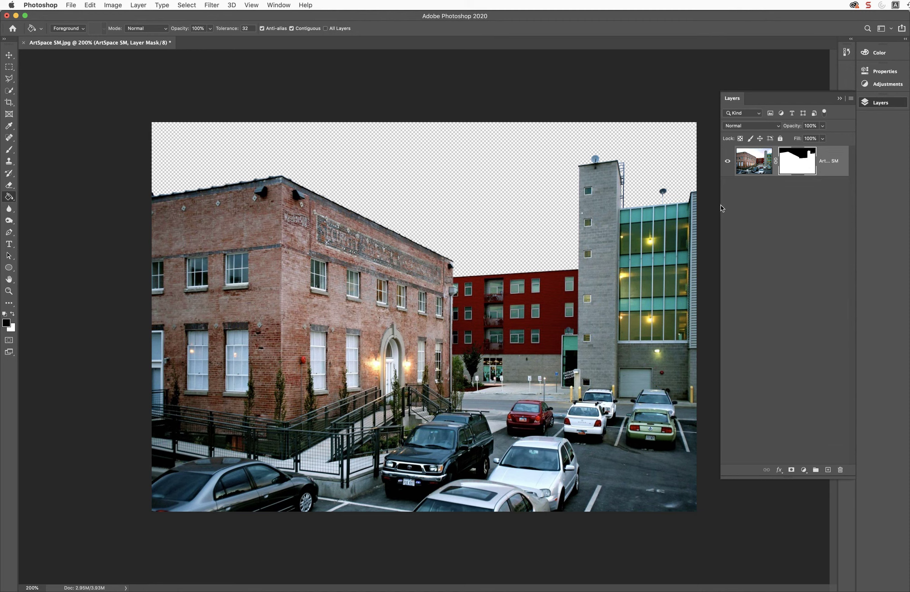
pyautogui.moveTo(719, 205); pyautogui.dragTo(666, 205)
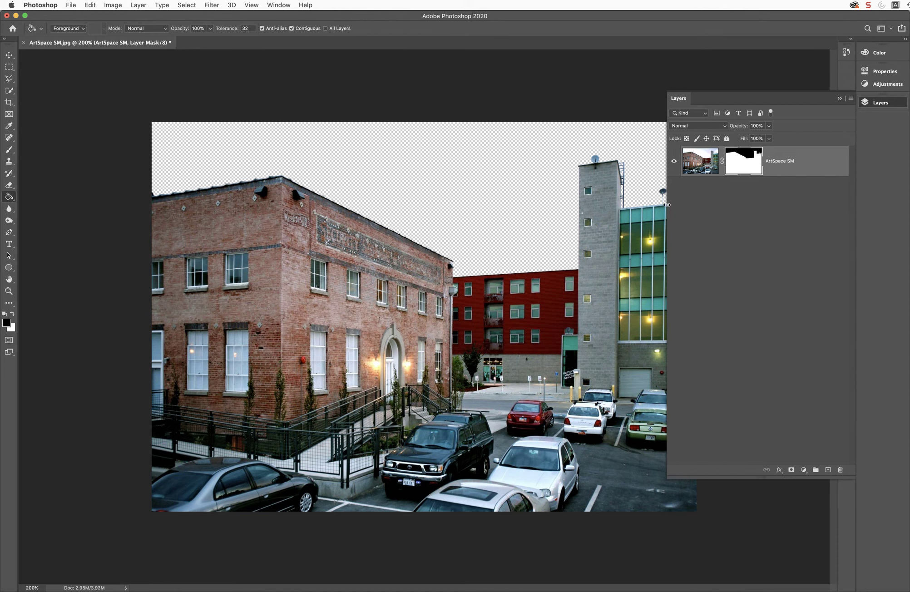
# Step: Create a new group, rename it 'ArtSpace Building', and drag the ArtSpace SM layer into it
pyautogui.click(815, 470)
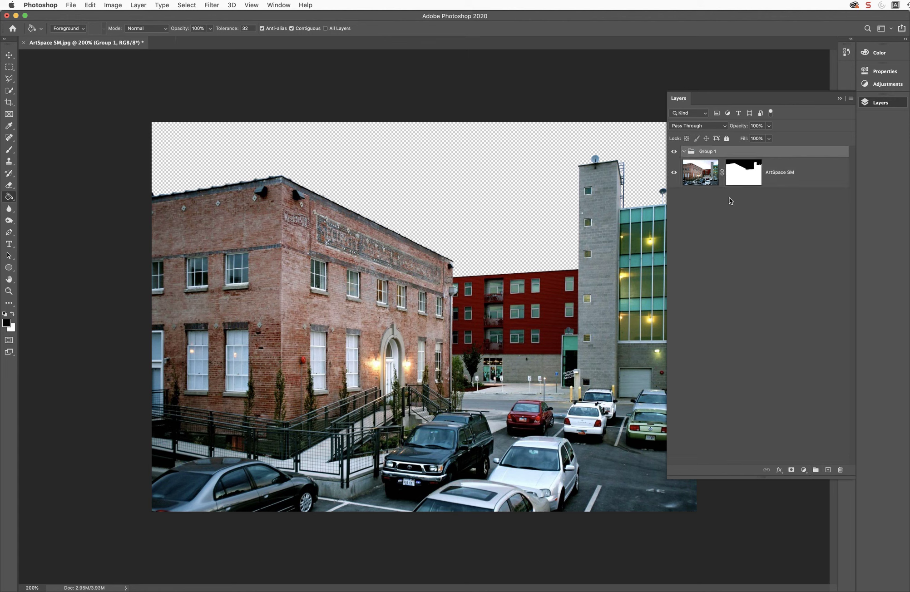
pyautogui.doubleClick(708, 152)
pyautogui.write('ArtSpace Building')
pyautogui.press('Return')
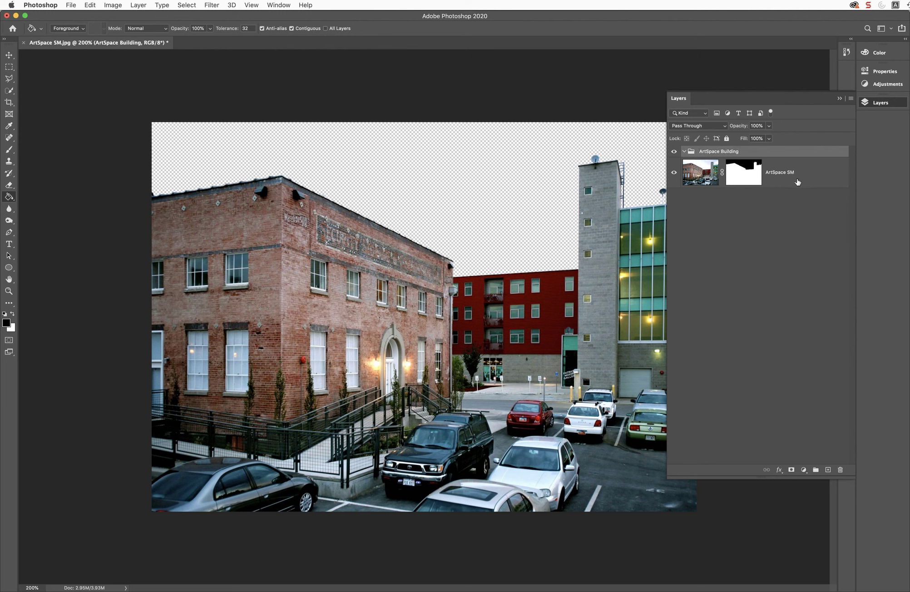
pyautogui.moveTo(797, 181); pyautogui.dragTo(733, 152)
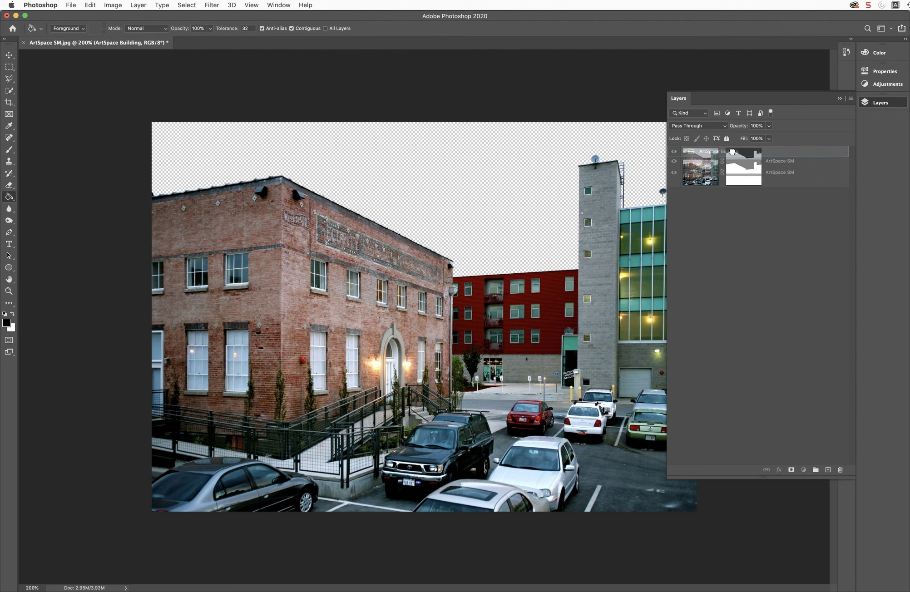
pyautogui.moveTo(732, 151); pyautogui.dragTo(732, 153)
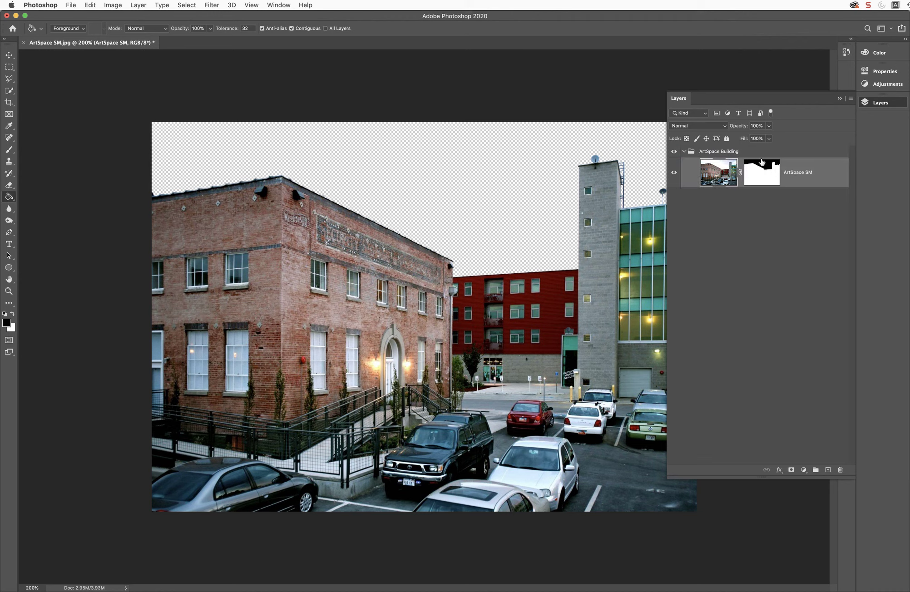
# Step: Toggle visibility of the ArtSpace Building group and the ArtSpace SM layer off and back on
pyautogui.click(674, 152)
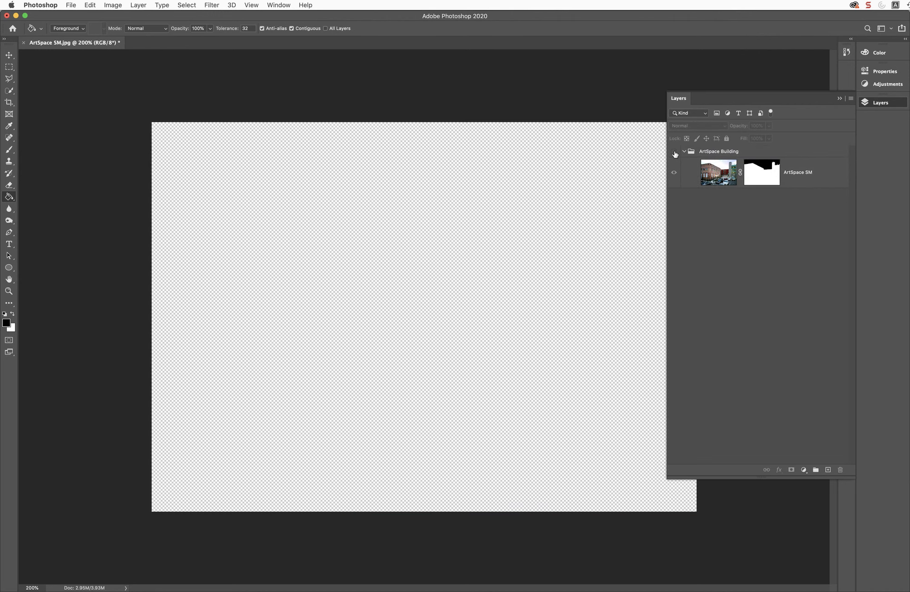
pyautogui.click(674, 153)
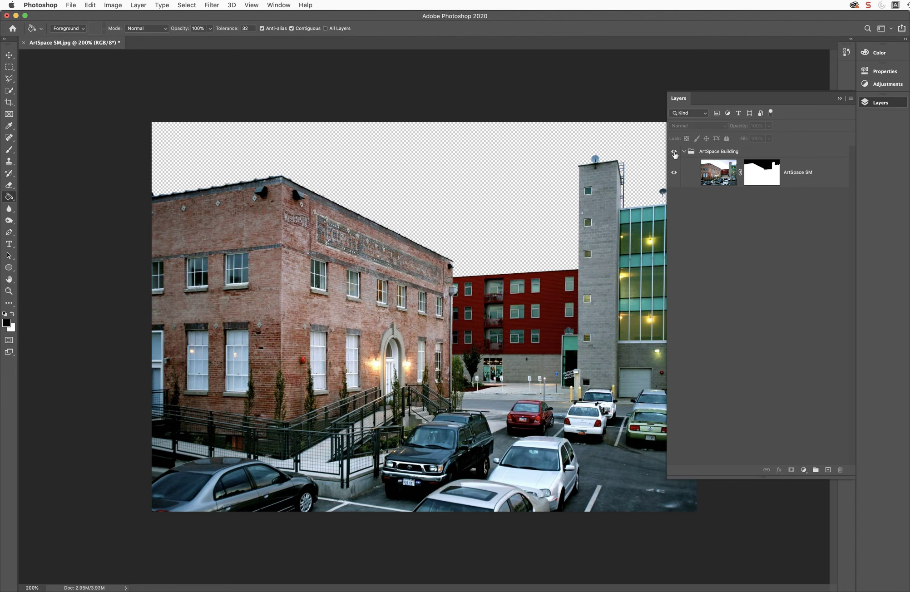
pyautogui.click(674, 172)
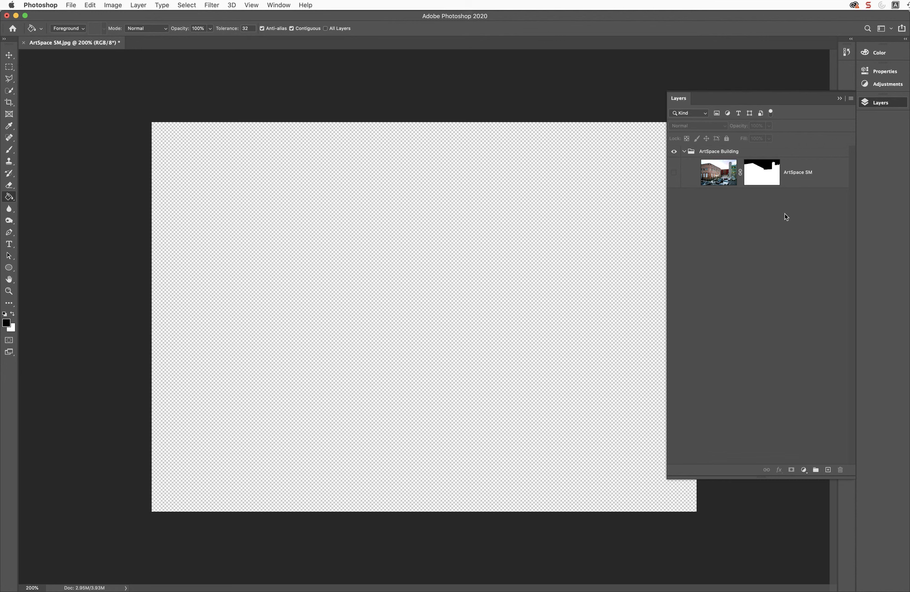
pyautogui.click(674, 172)
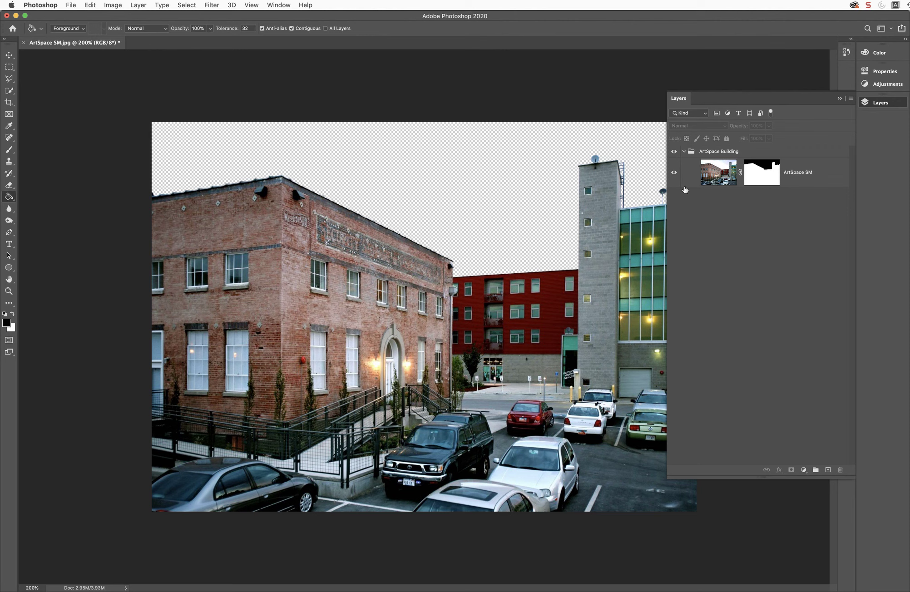
# Step: Leave the ArtSpace Building group collapsed in the Layers panel
pyautogui.click(684, 152)
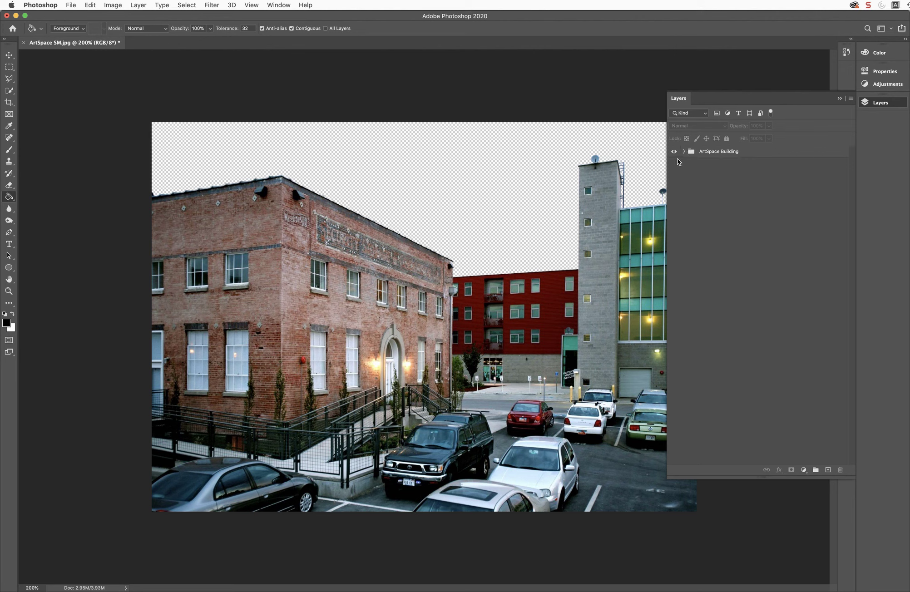
pyautogui.click(683, 152)
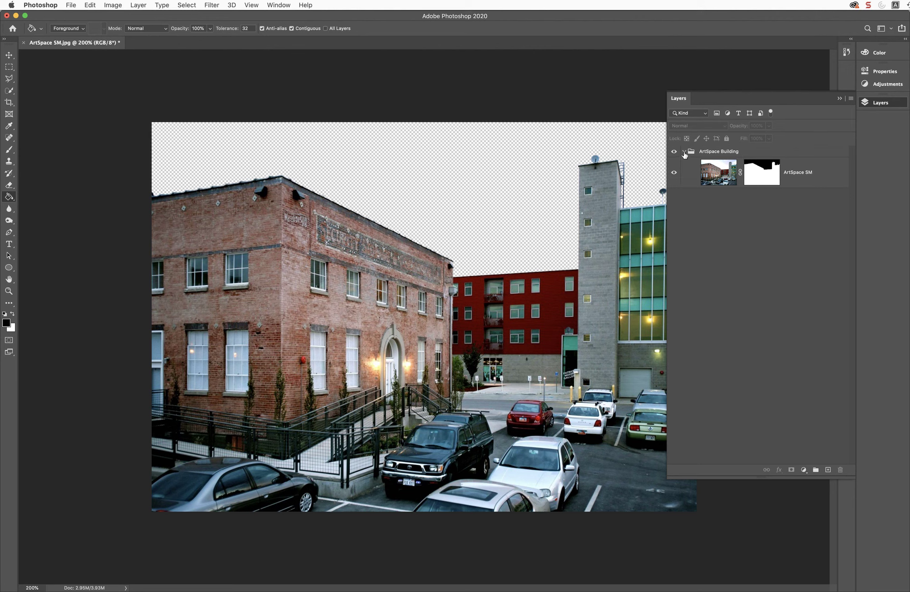
pyautogui.click(684, 153)
pyautogui.click(683, 153)
pyautogui.click(684, 153)
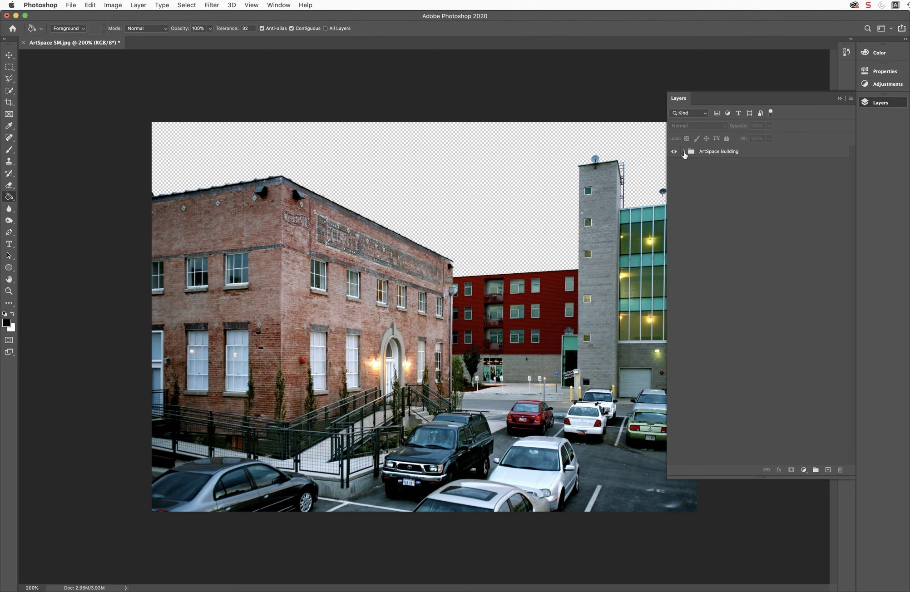